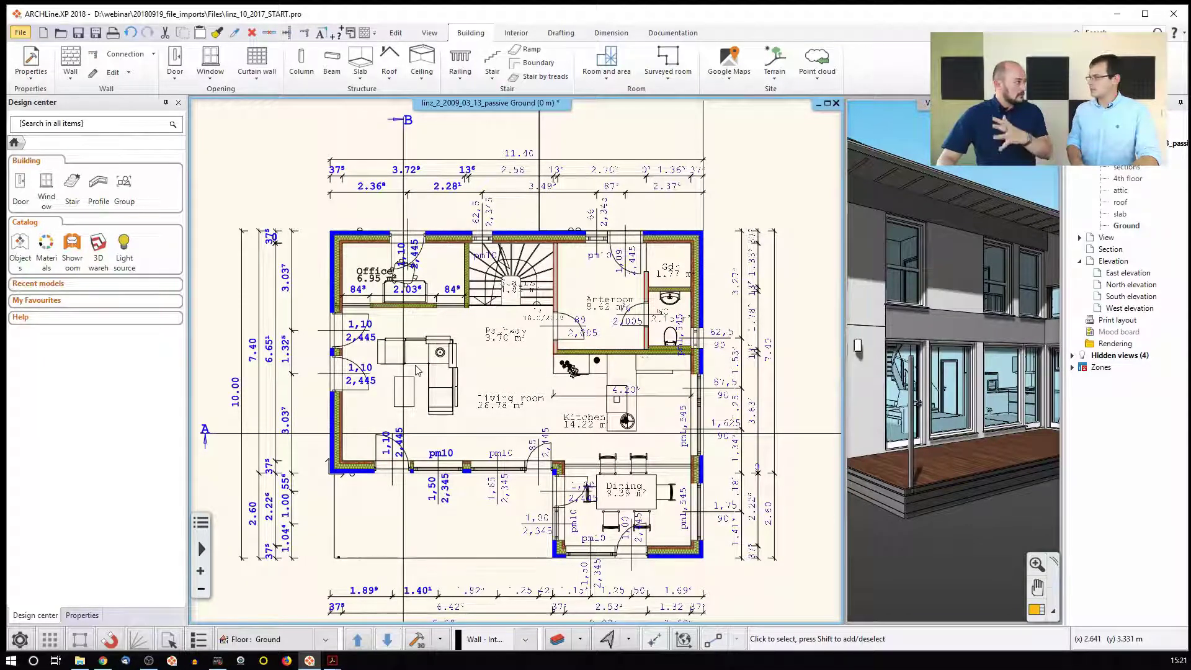
Switch to File Explorer, open the 3DS folder inside Files, and select 3D_Shade_External.3ds.
{"action": "scroll", "coordinate": [385, 348], "scroll_direction": "down", "scroll_amount": 2}
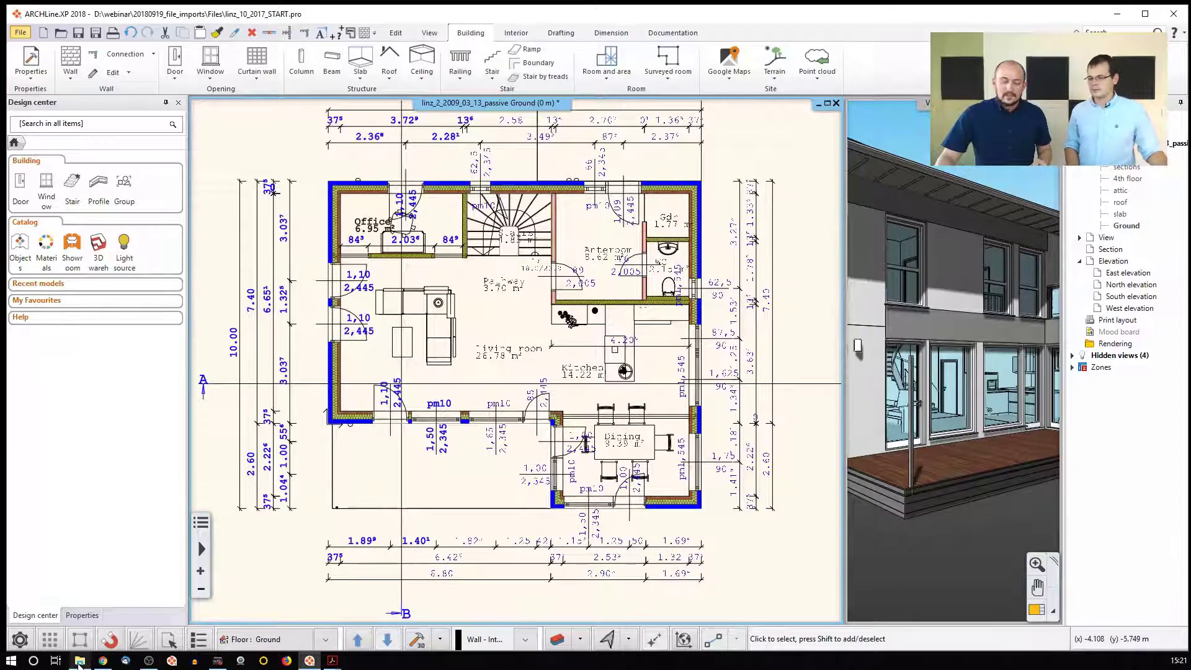
{"action": "mouse_move", "coordinate": [80, 663]}
{"action": "left_click", "coordinate": [79, 611]}
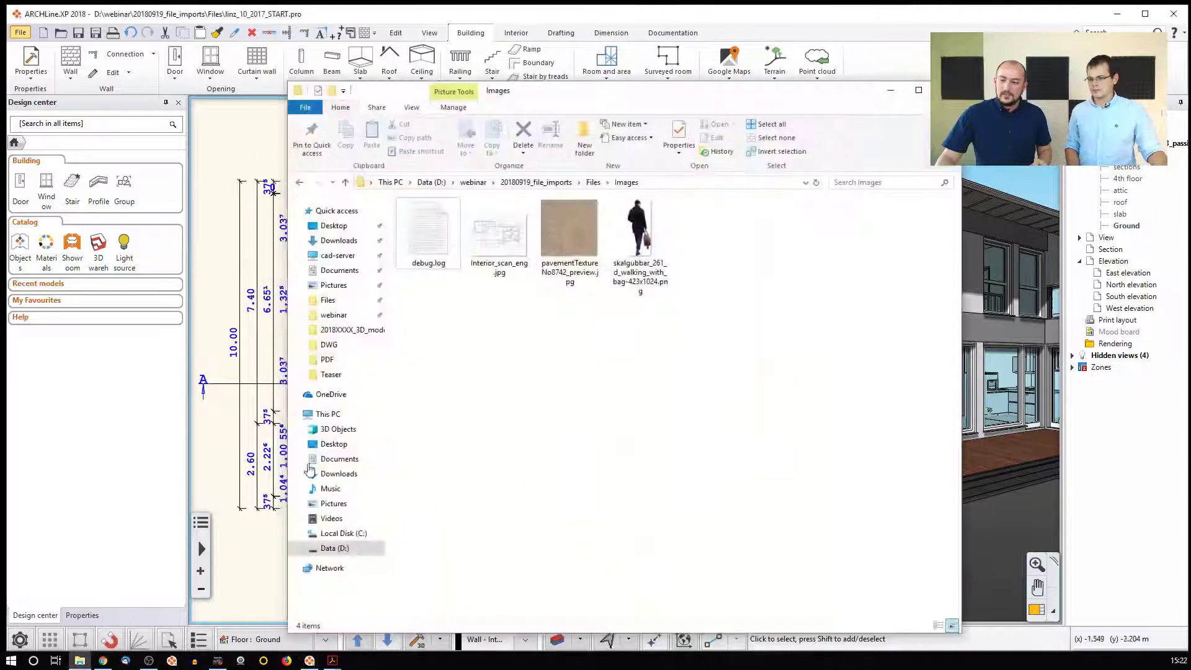
{"action": "left_click", "coordinate": [594, 183]}
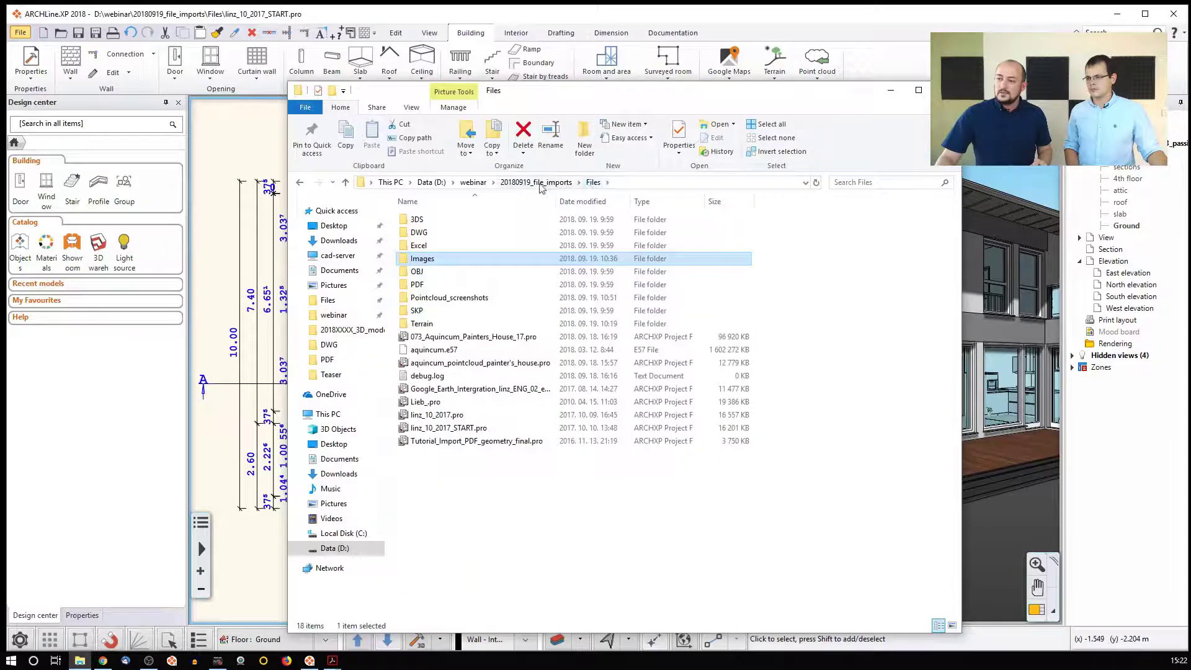
{"action": "double_click", "coordinate": [453, 224]}
{"action": "left_click", "coordinate": [468, 221]}
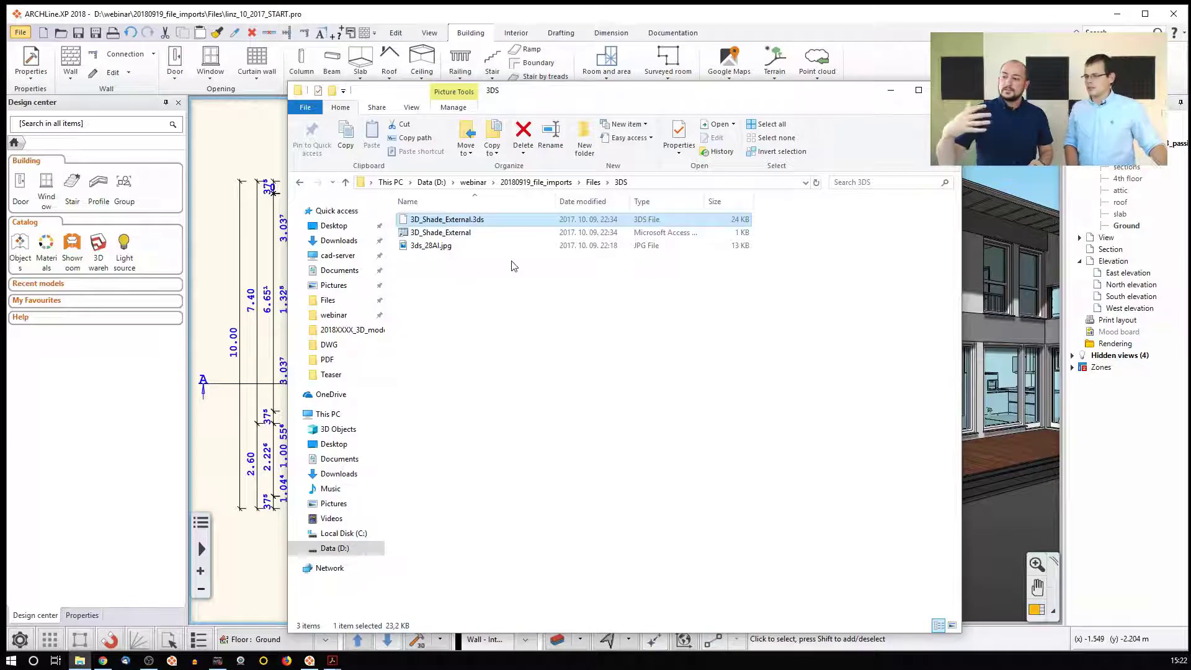
{"action": "left_click", "coordinate": [475, 240]}
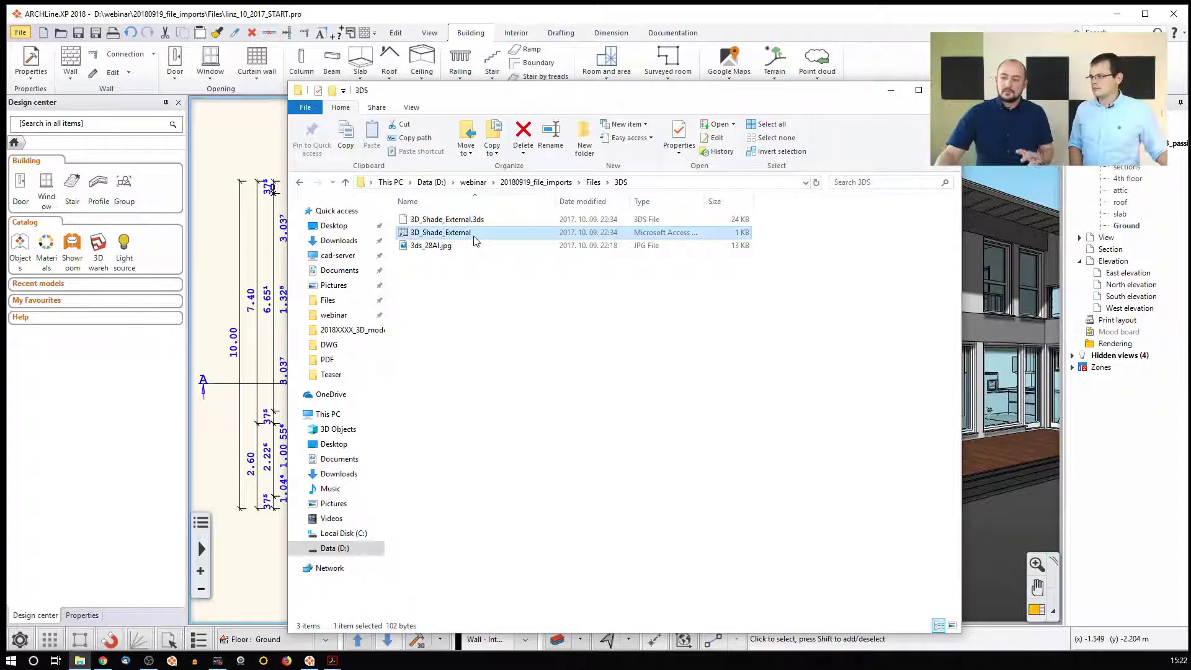
{"action": "left_click", "coordinate": [482, 221]}
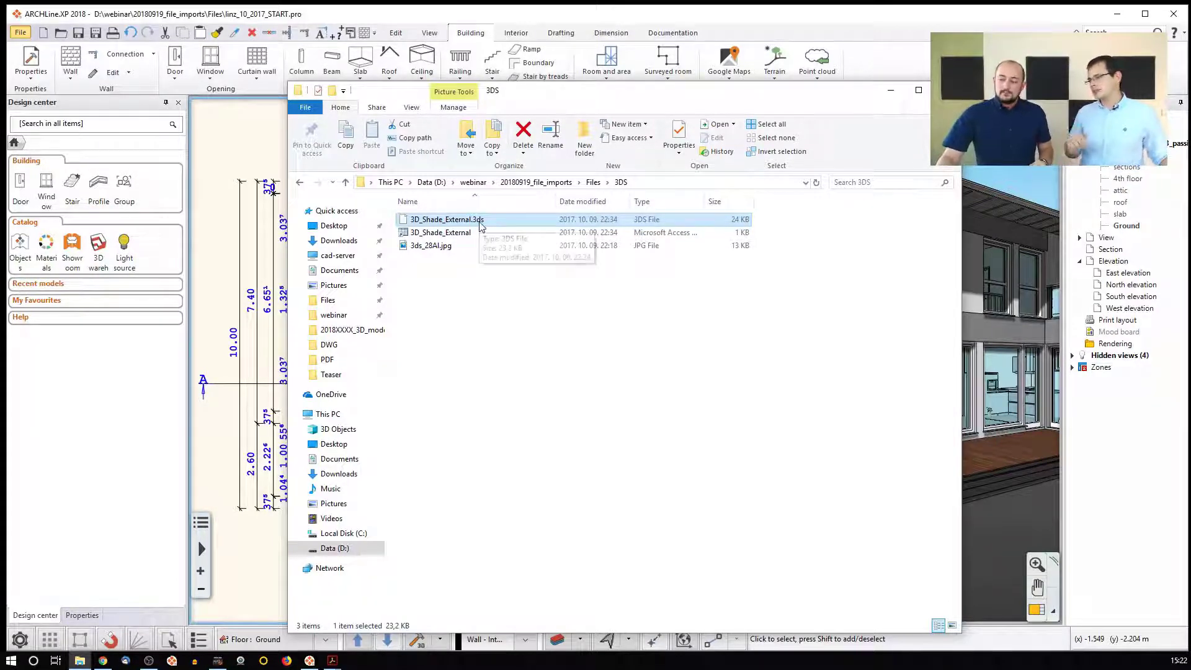
{"action": "left_click", "coordinate": [21, 33]}
{"action": "mouse_move", "coordinate": [87, 171]}
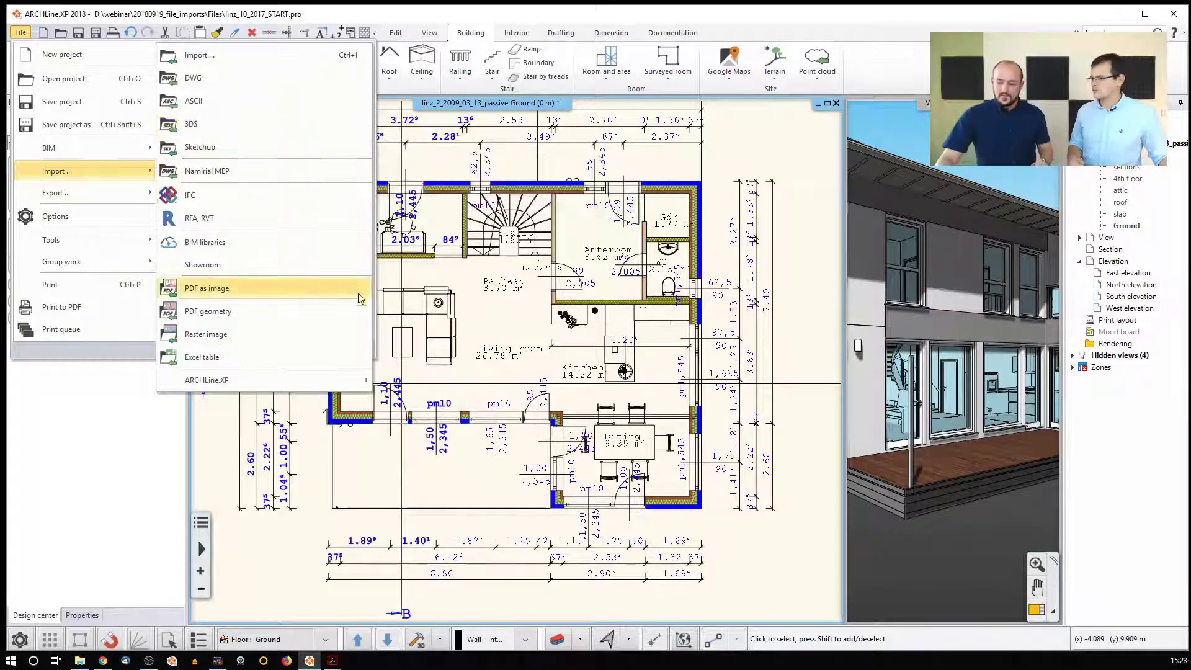
{"action": "left_click", "coordinate": [317, 452]}
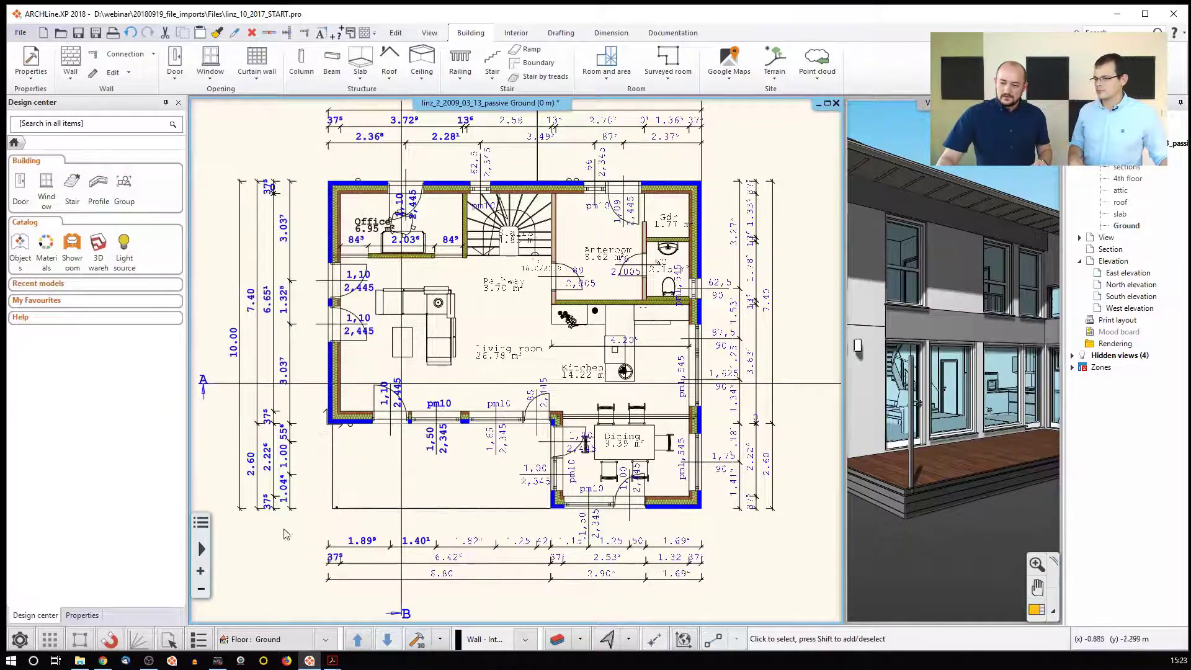
Bring 3D_Shade_External.3ds from the File Explorer window into the ARCHLine.XP ground floor plan to import it.
{"action": "left_click", "coordinate": [80, 660]}
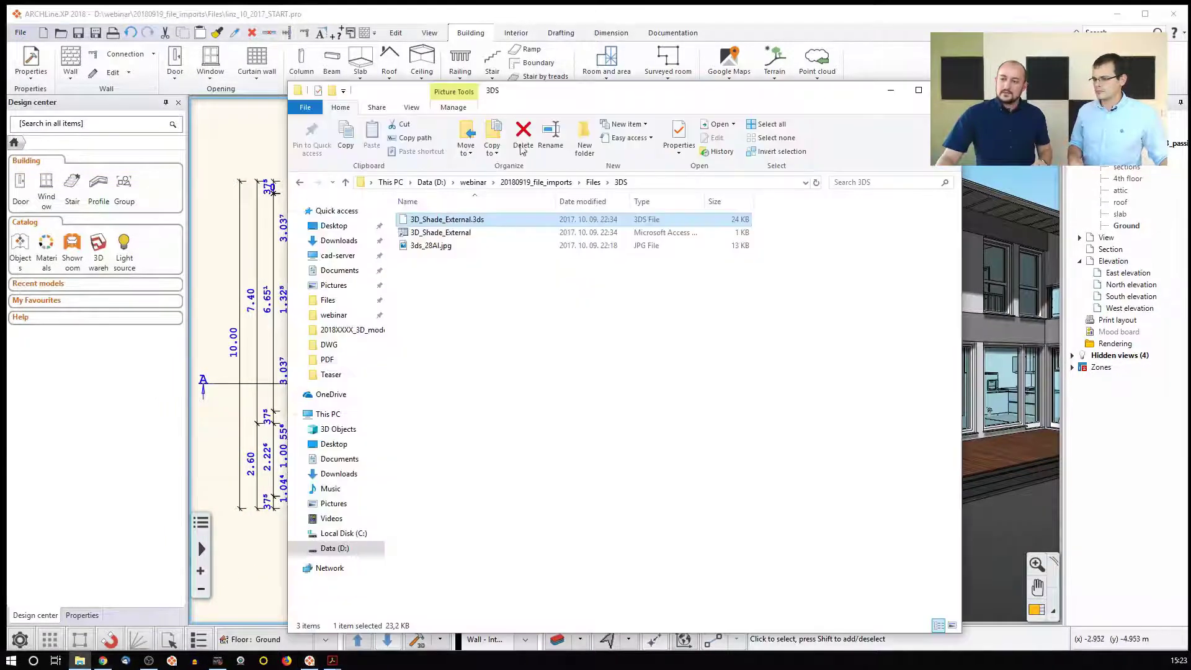
{"action": "left_click_drag", "start_coordinate": [541, 102], "coordinate": [628, 94]}
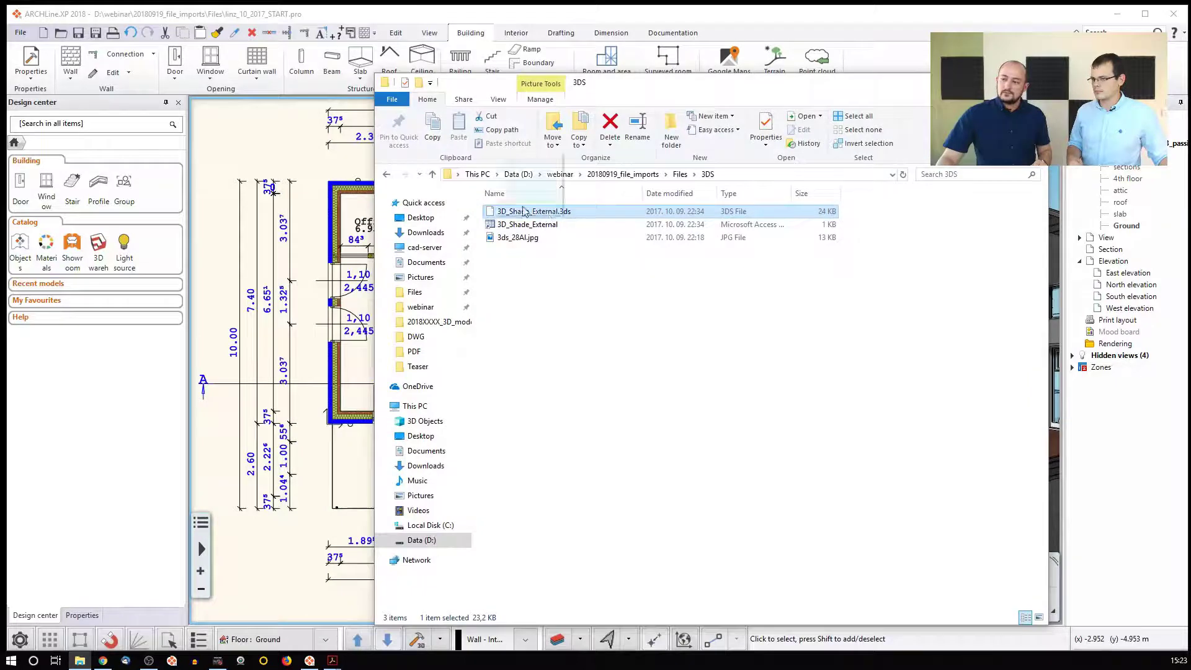
{"action": "left_click_drag", "start_coordinate": [533, 212], "coordinate": [312, 260]}
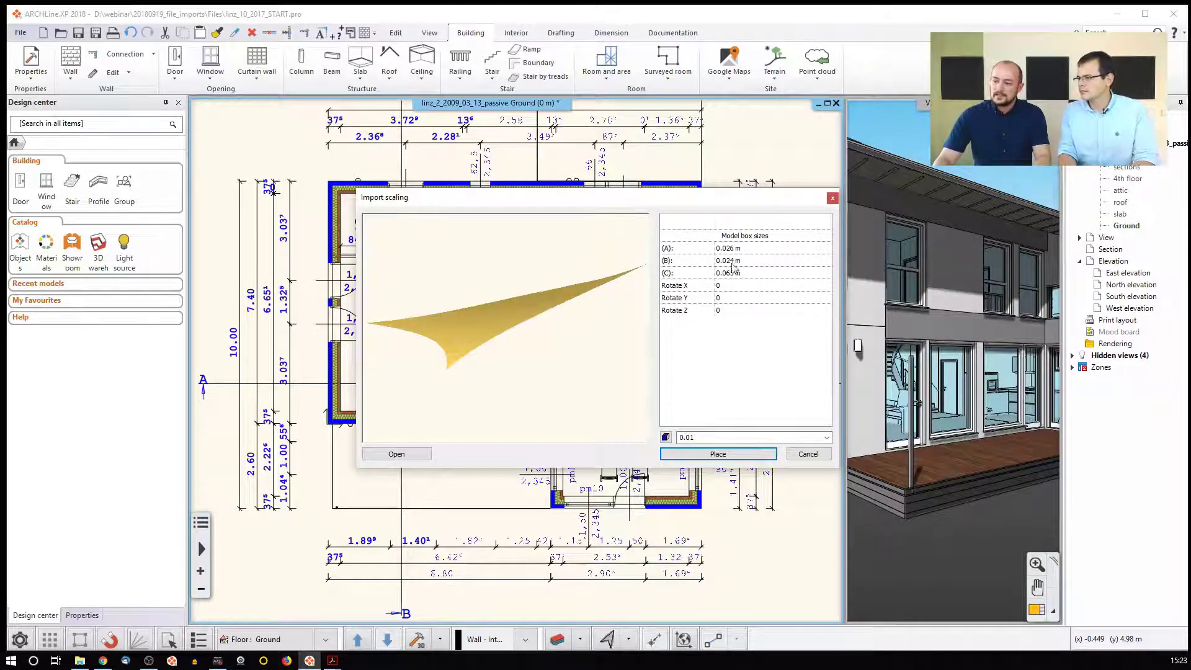
Rotate the shade model's import preview, set the import scale to 1, and proceed with placing it.
{"action": "left_click_drag", "start_coordinate": [532, 357], "coordinate": [577, 341]}
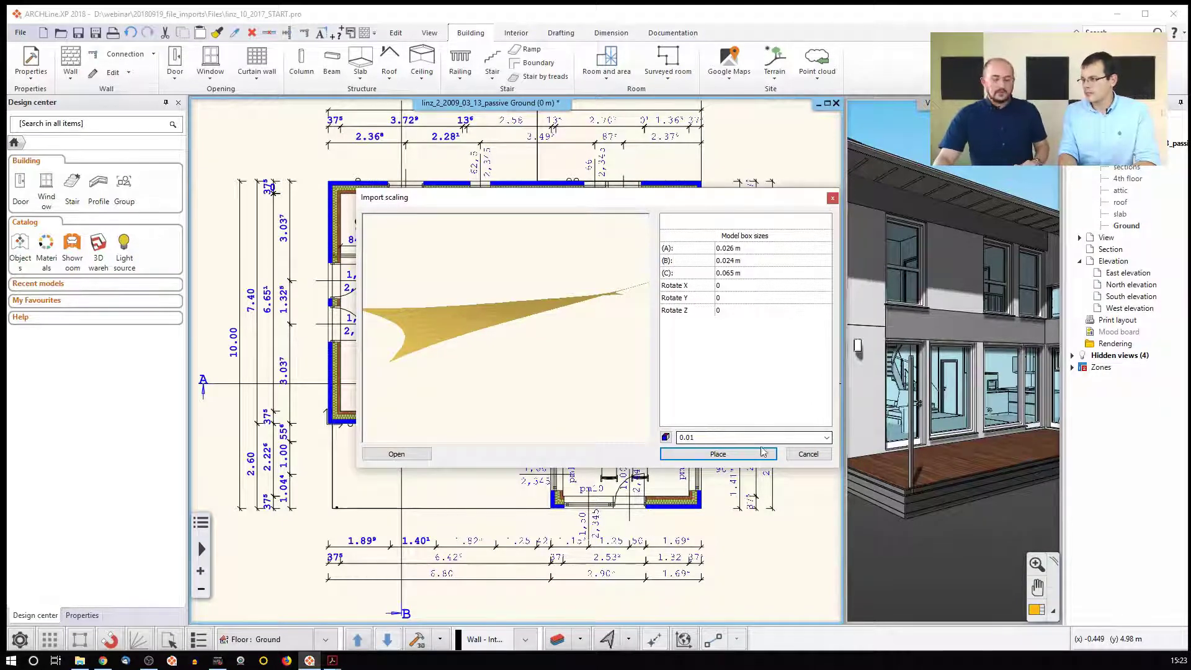
{"action": "left_click", "coordinate": [827, 438]}
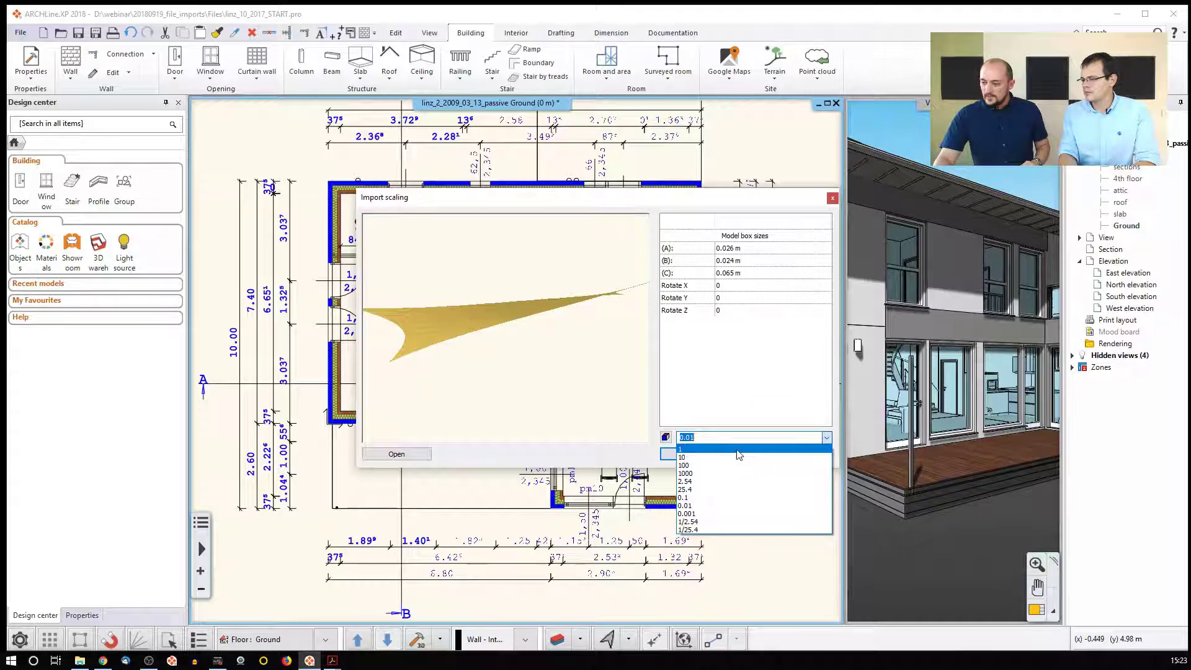
{"action": "left_click", "coordinate": [739, 449]}
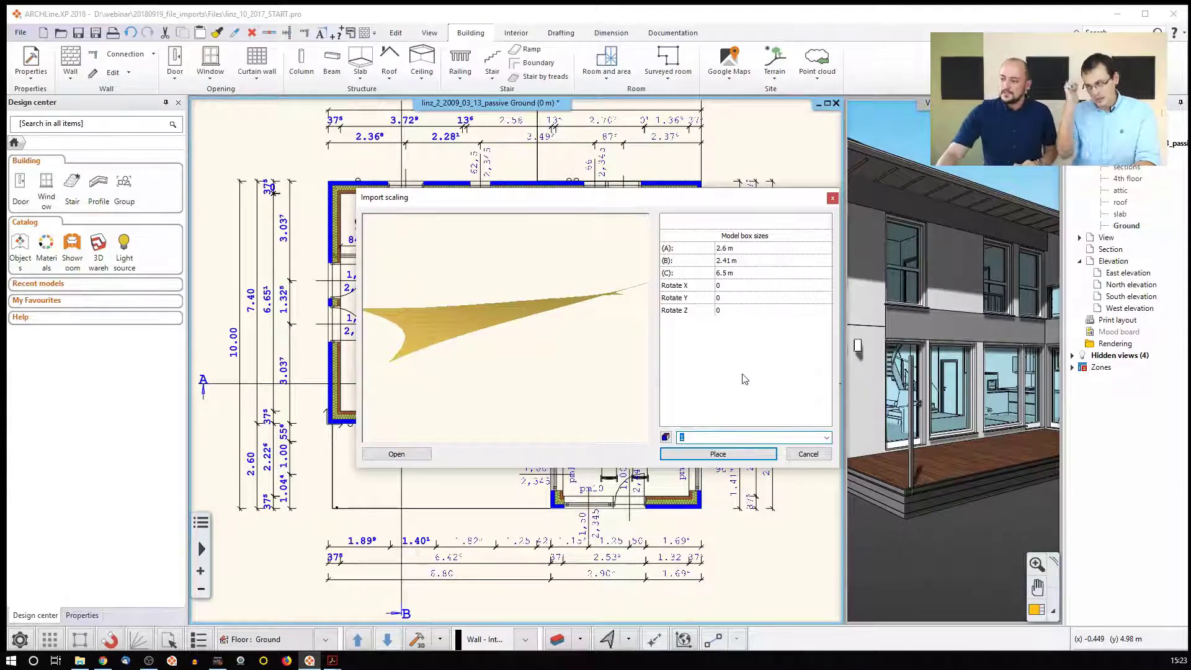
{"action": "left_click", "coordinate": [714, 454]}
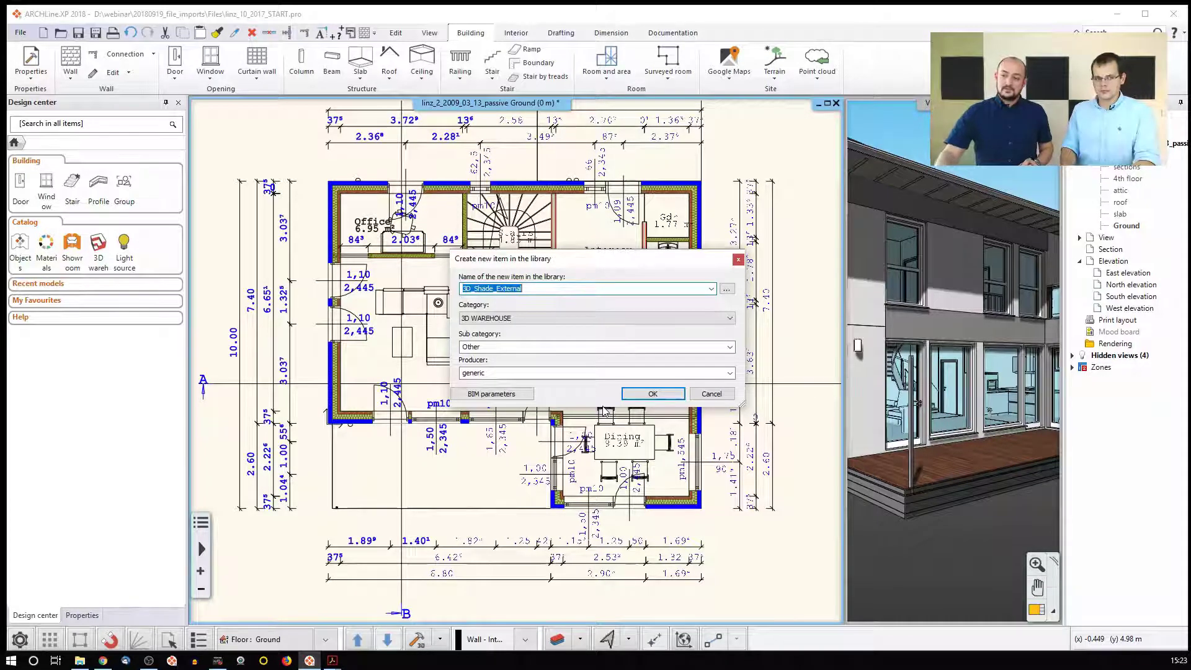
Save the shade as a library item in category MY, sub category Shaders, overwriting the existing object.
{"action": "left_click", "coordinate": [526, 319]}
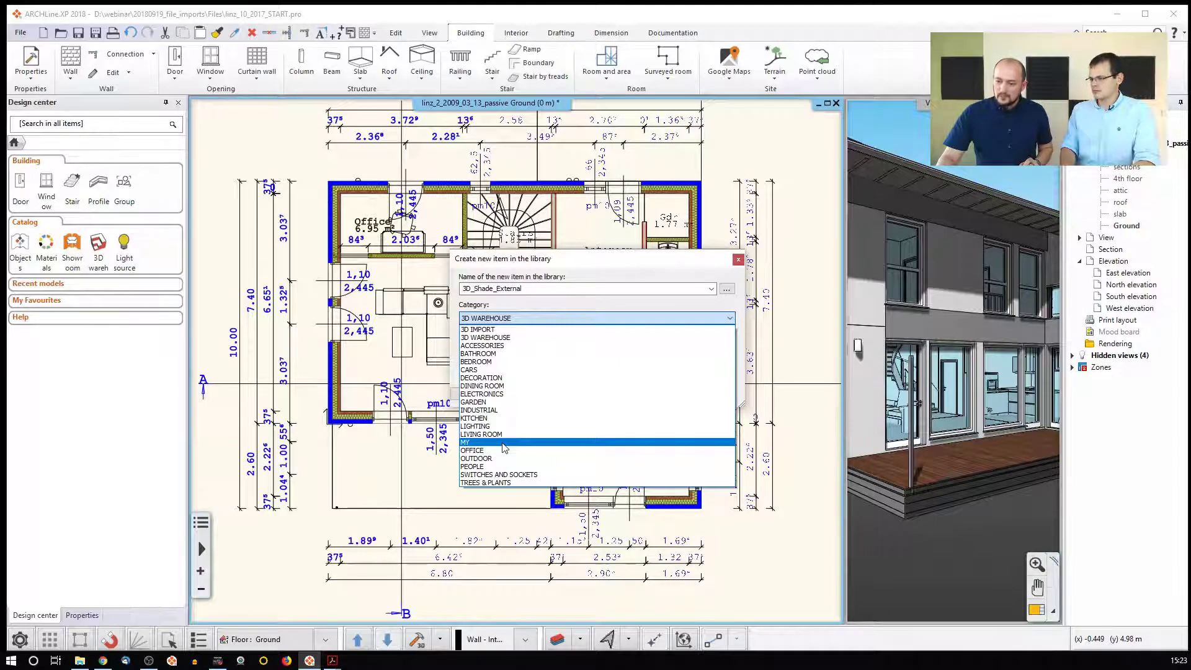
{"action": "left_click", "coordinate": [503, 444]}
{"action": "double_click", "coordinate": [500, 346]}
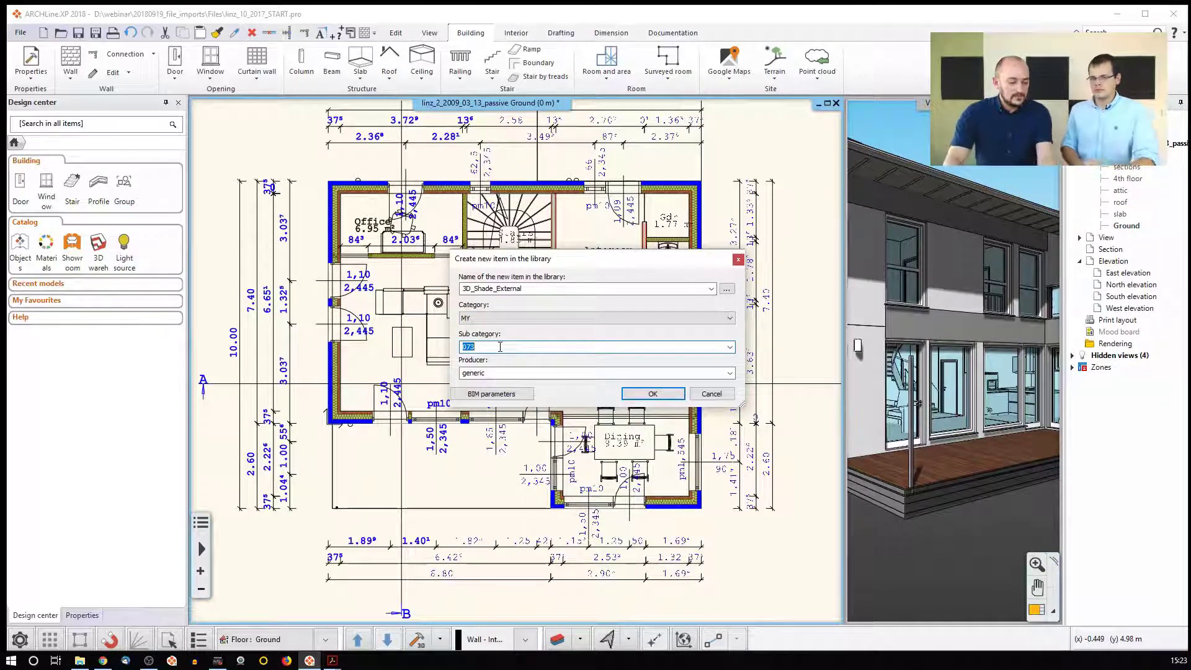
{"action": "type", "text": "Shaders"}
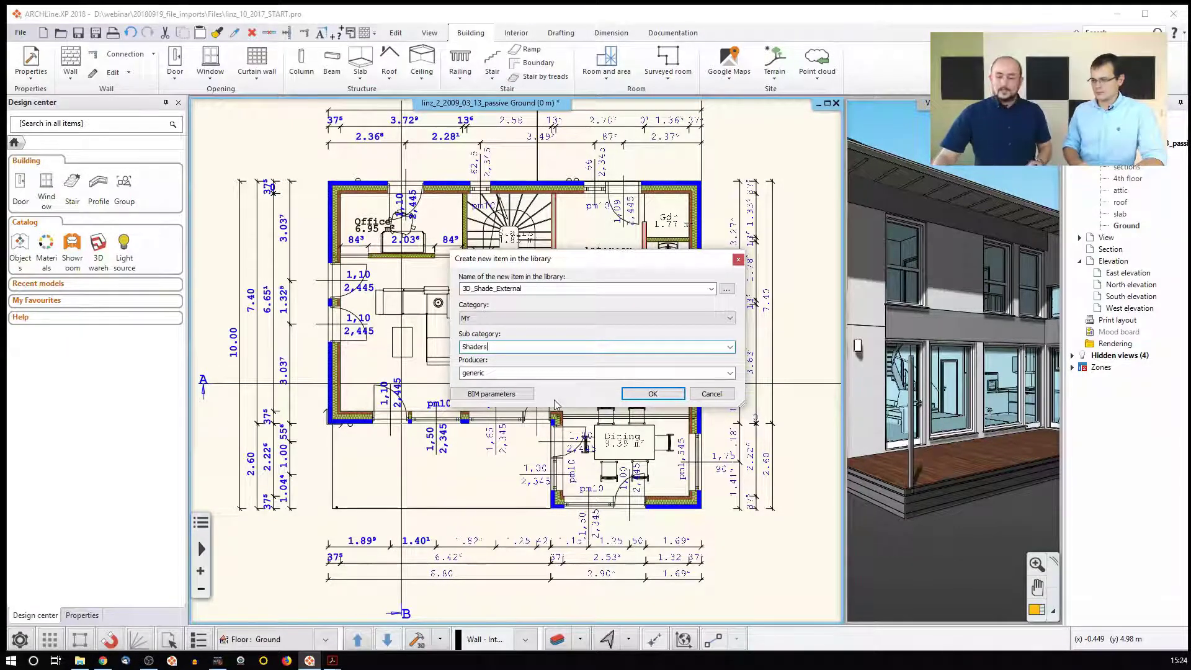
{"action": "left_click", "coordinate": [628, 396]}
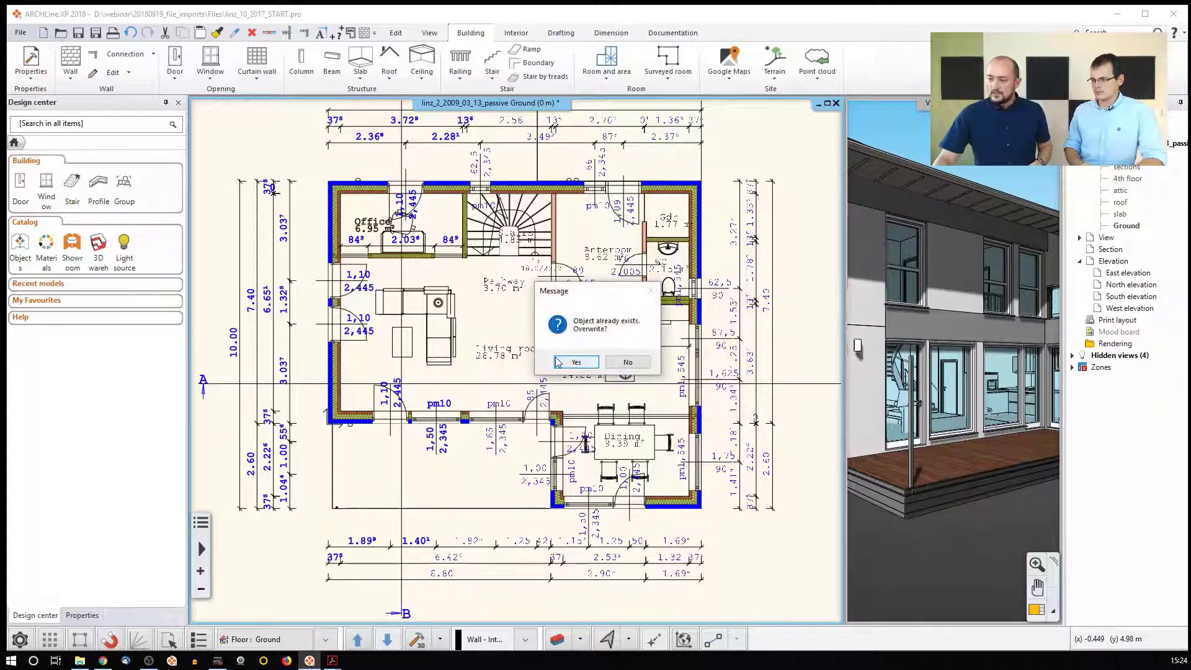
{"action": "left_click", "coordinate": [577, 362]}
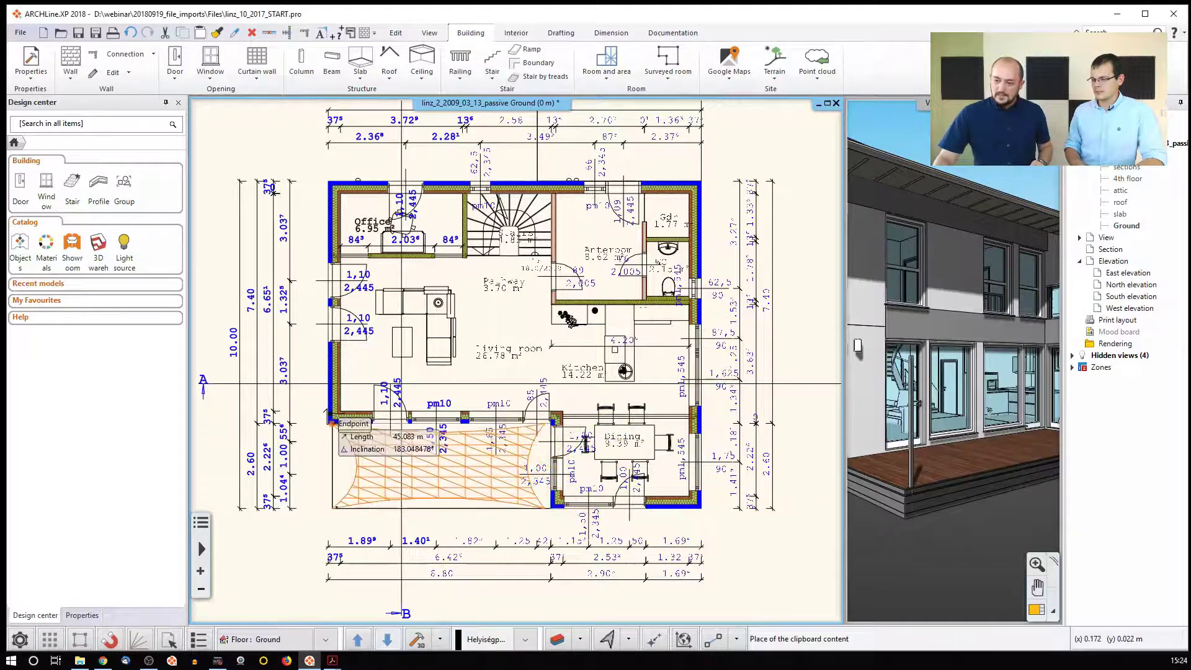
Place the shade over the terrace from the living room's outer wall corner, aligned horizontally along the facade.
{"action": "left_click", "coordinate": [331, 423]}
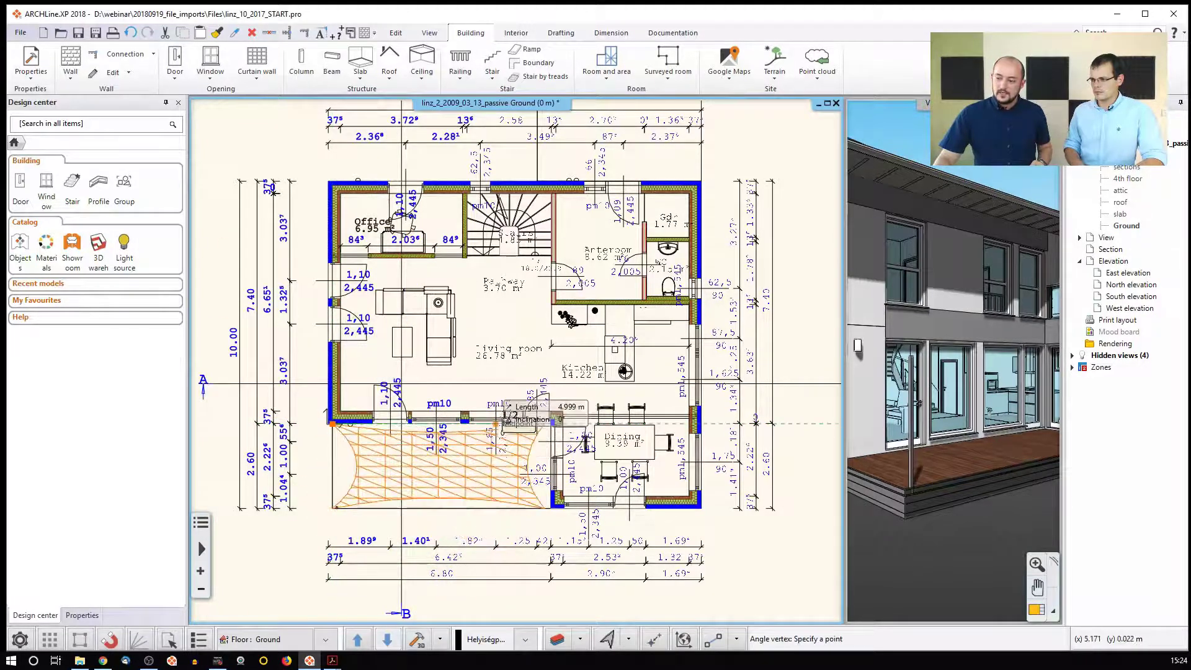
{"action": "scroll", "coordinate": [528, 434], "scroll_direction": "up", "scroll_amount": 2}
{"action": "left_click", "coordinate": [540, 390]}
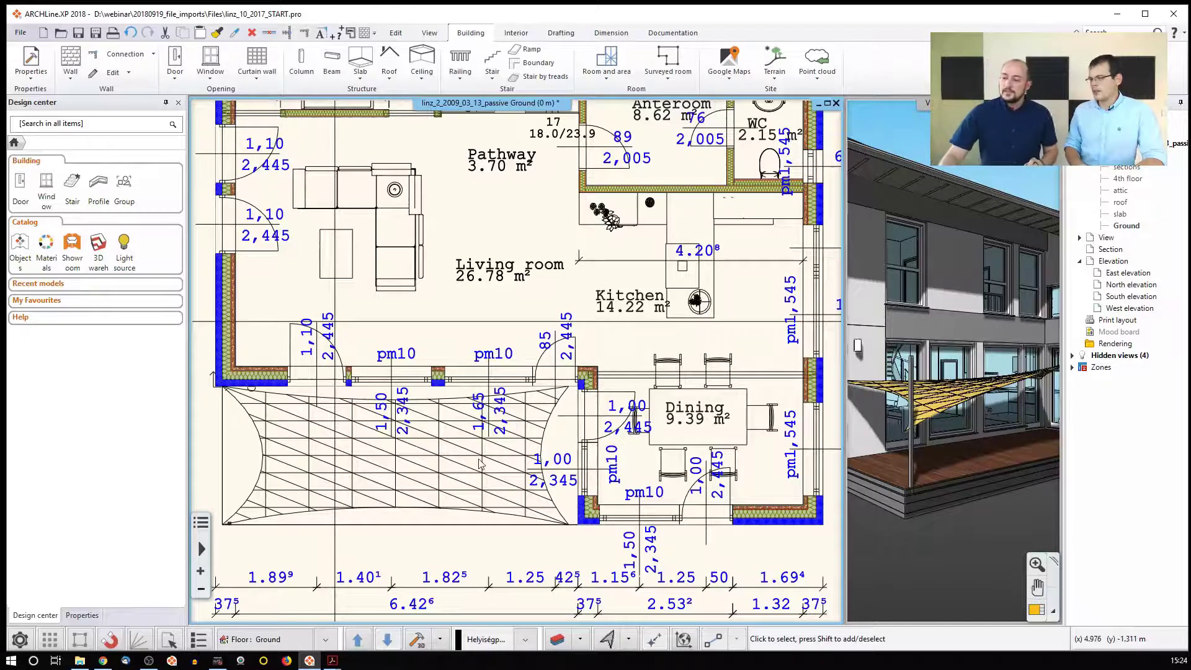
Select the shade in the maximized 3D view, move it vertically to a base elevation of about 1.135 m, and deselect it.
{"action": "left_click", "coordinate": [921, 327]}
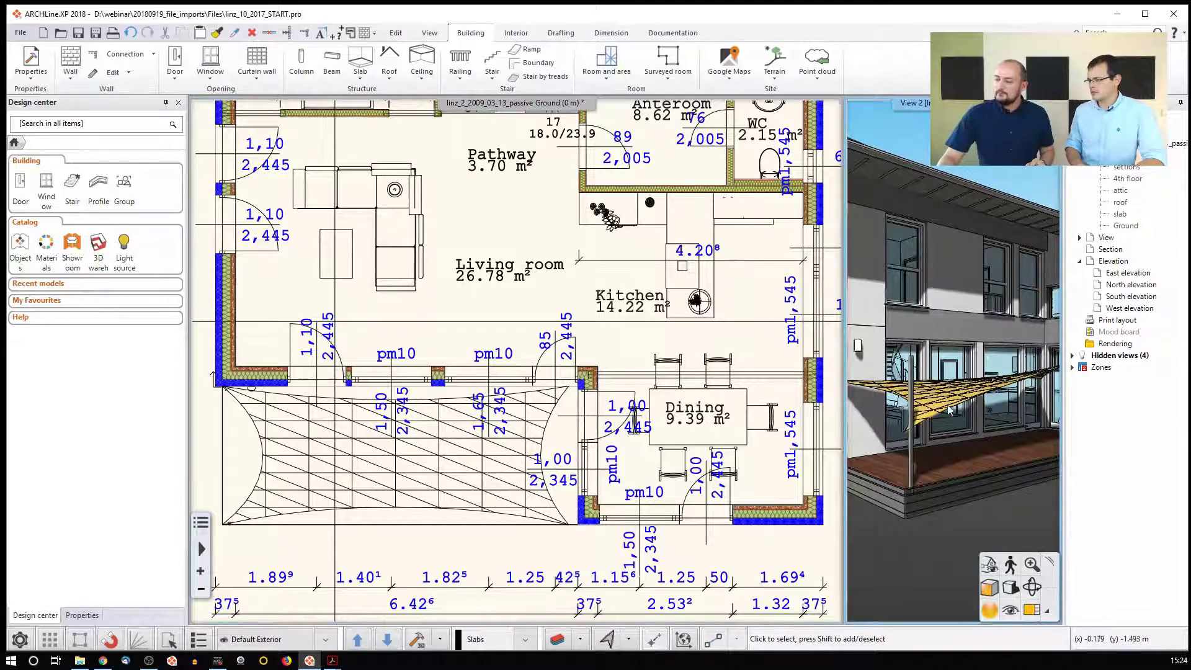
{"action": "left_click", "coordinate": [948, 404]}
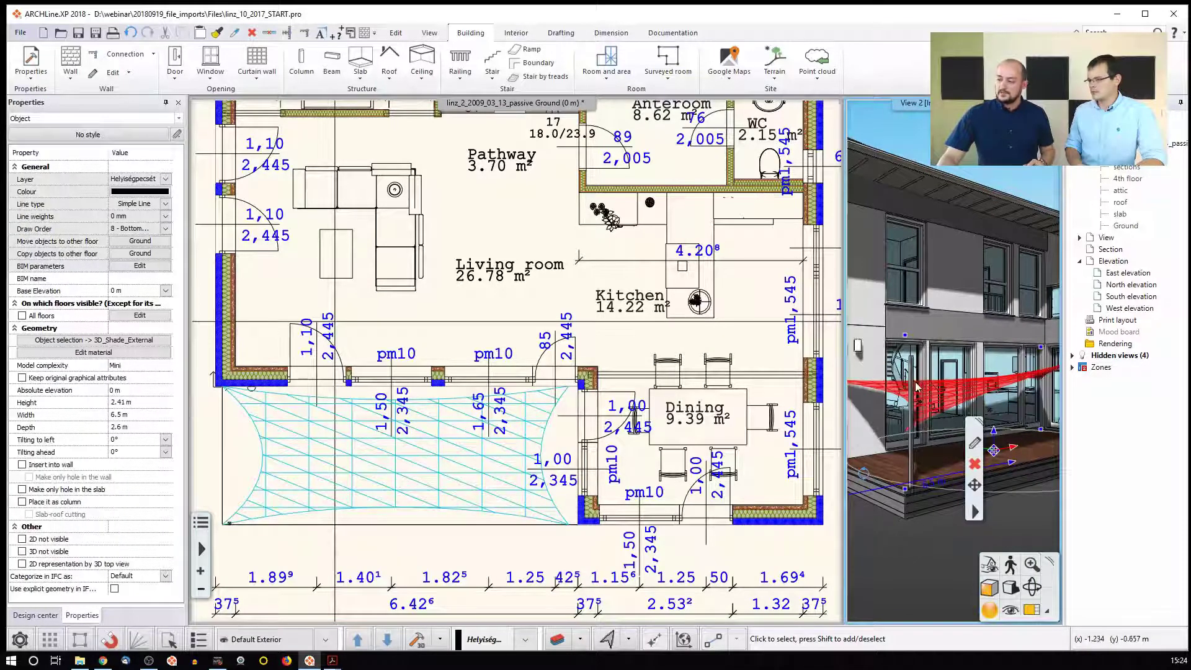
{"action": "double_click", "coordinate": [929, 411]}
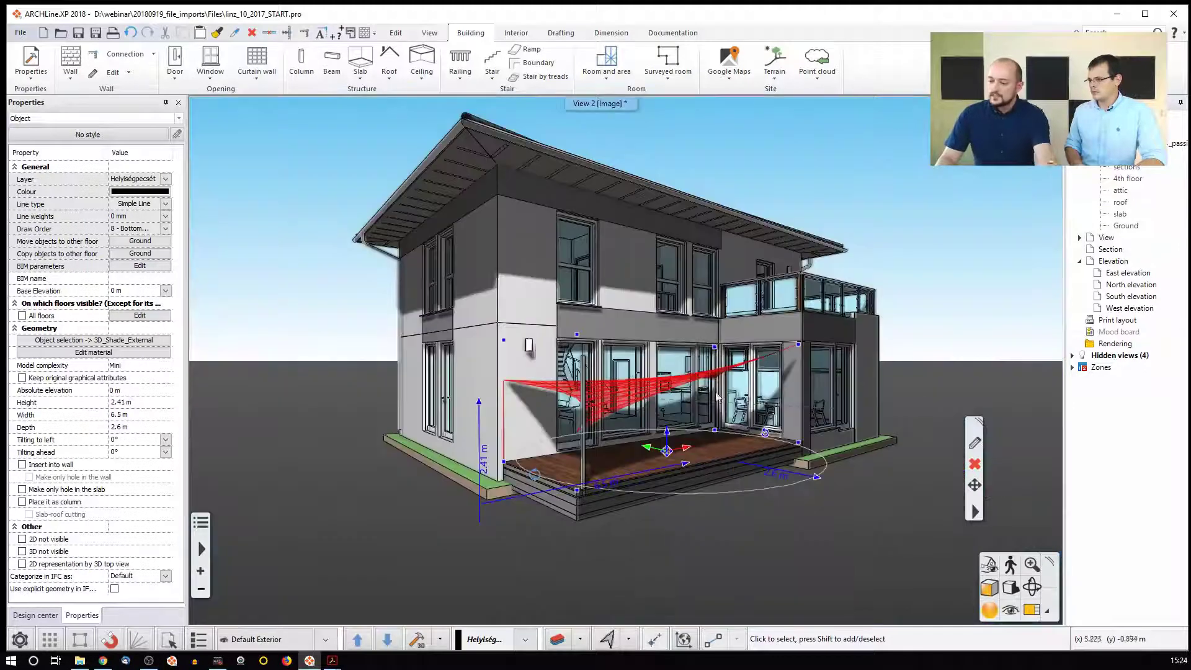
{"action": "left_click", "coordinate": [676, 443]}
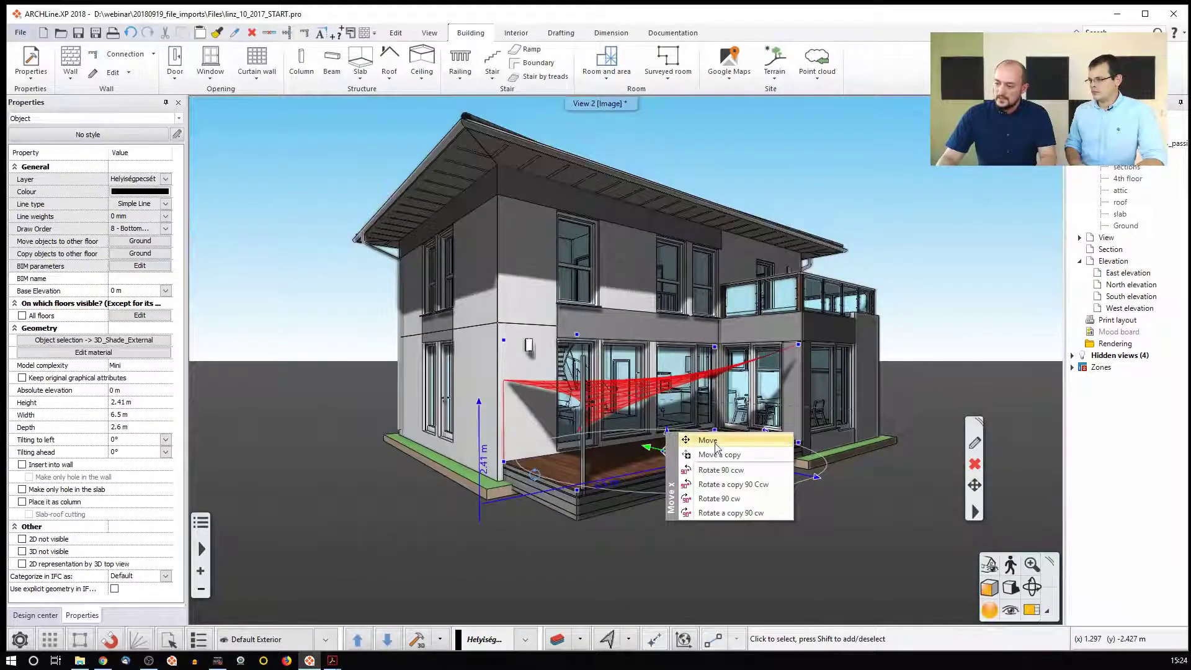
{"action": "left_click", "coordinate": [686, 441]}
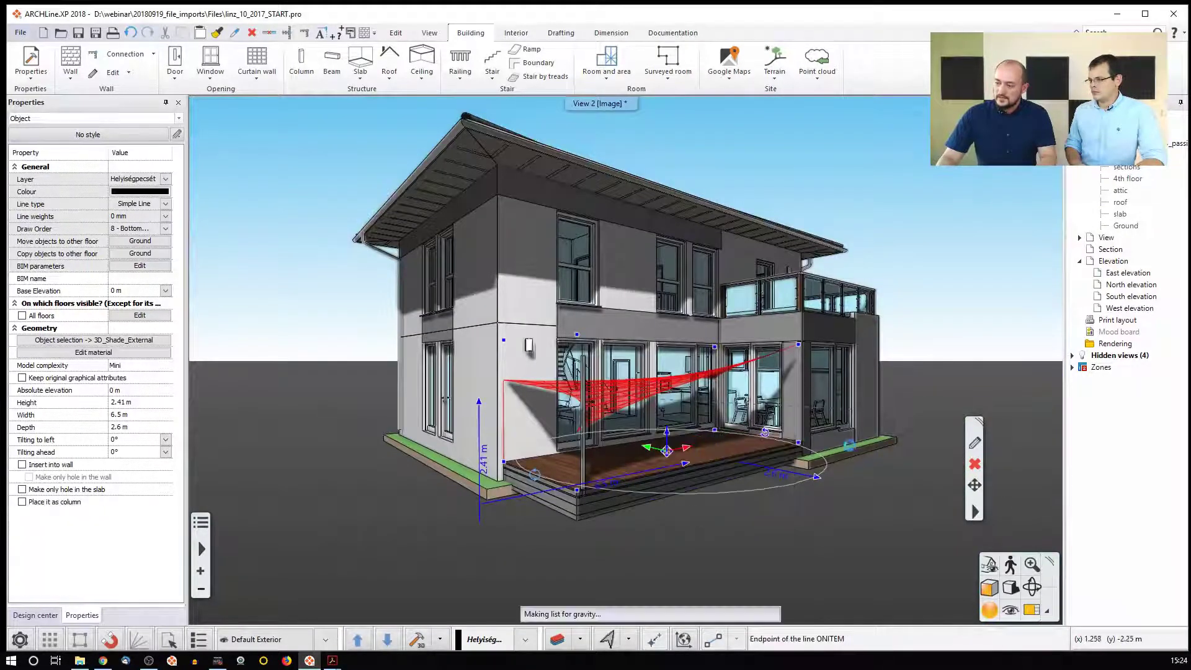
{"action": "left_click", "coordinate": [956, 416]}
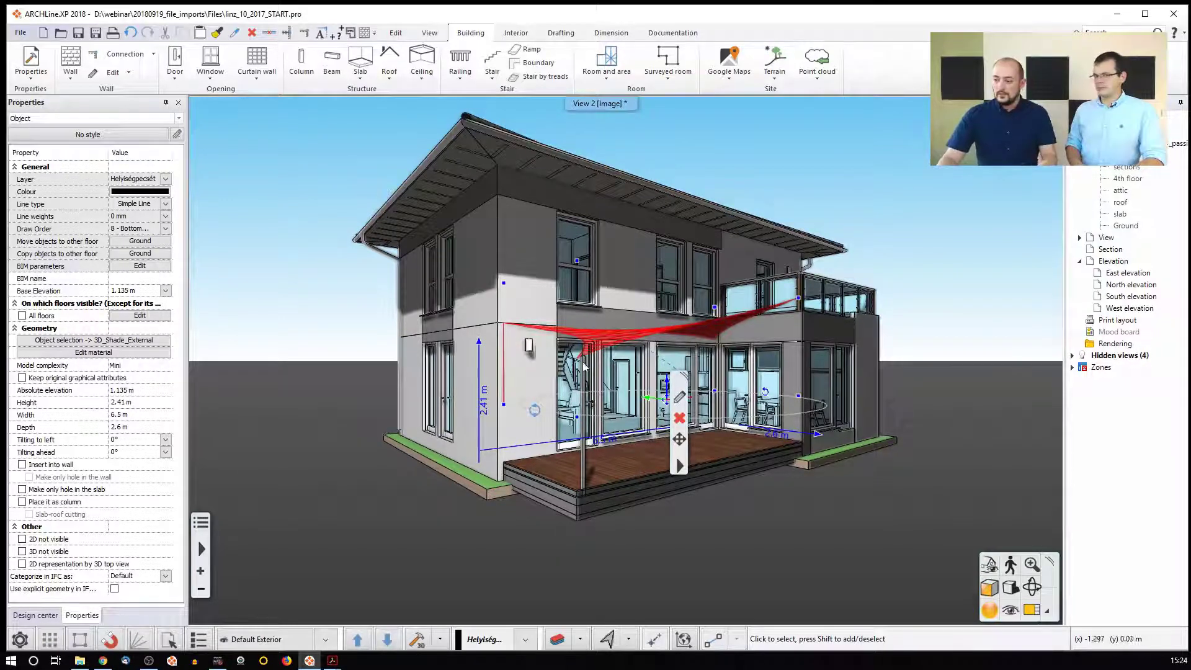
{"action": "key", "text": "Escape"}
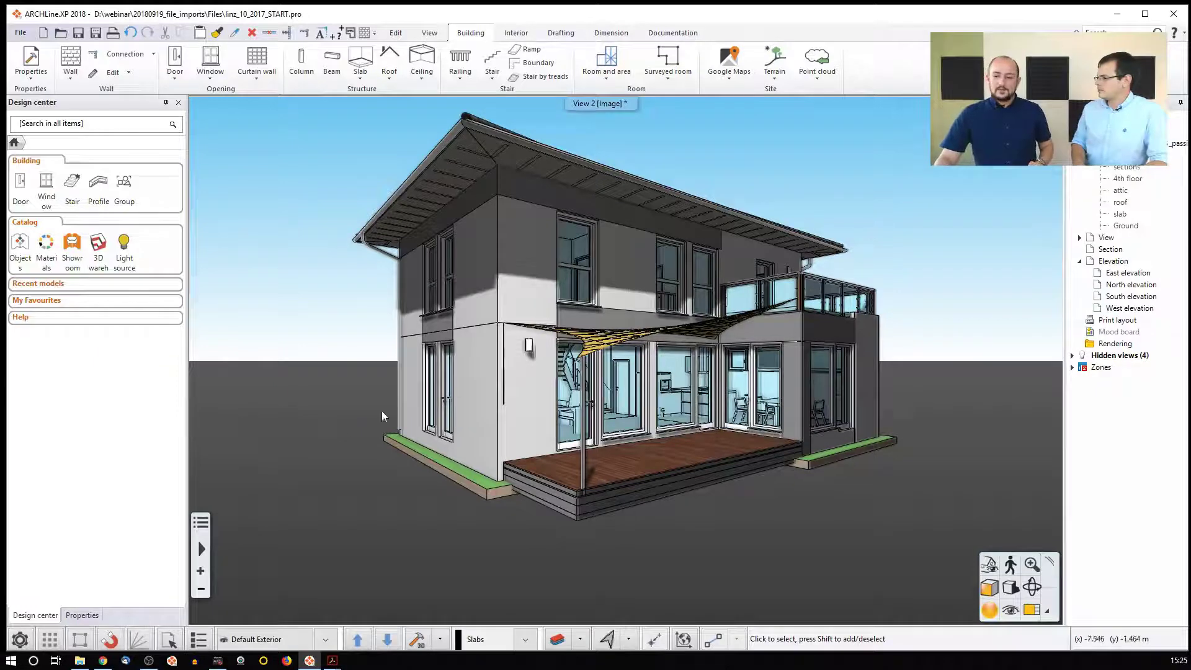
Switch to File Explorer and examine the shade files in the OBJ folder inside Files.
{"action": "left_click", "coordinate": [80, 663]}
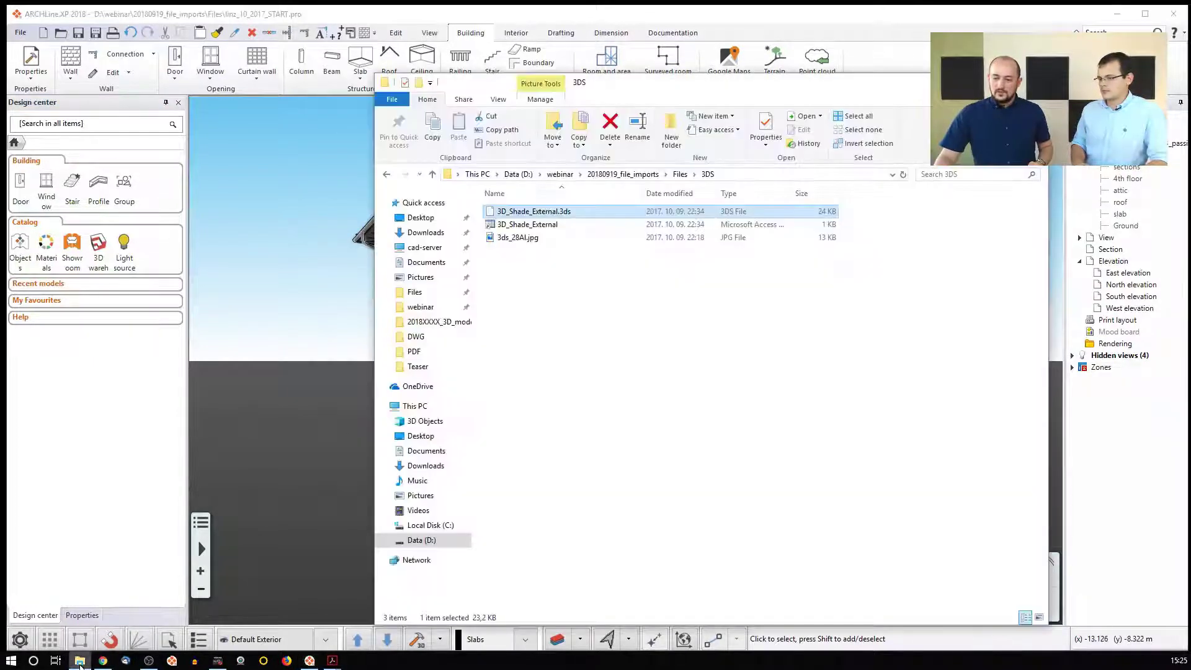
{"action": "left_click", "coordinate": [680, 175]}
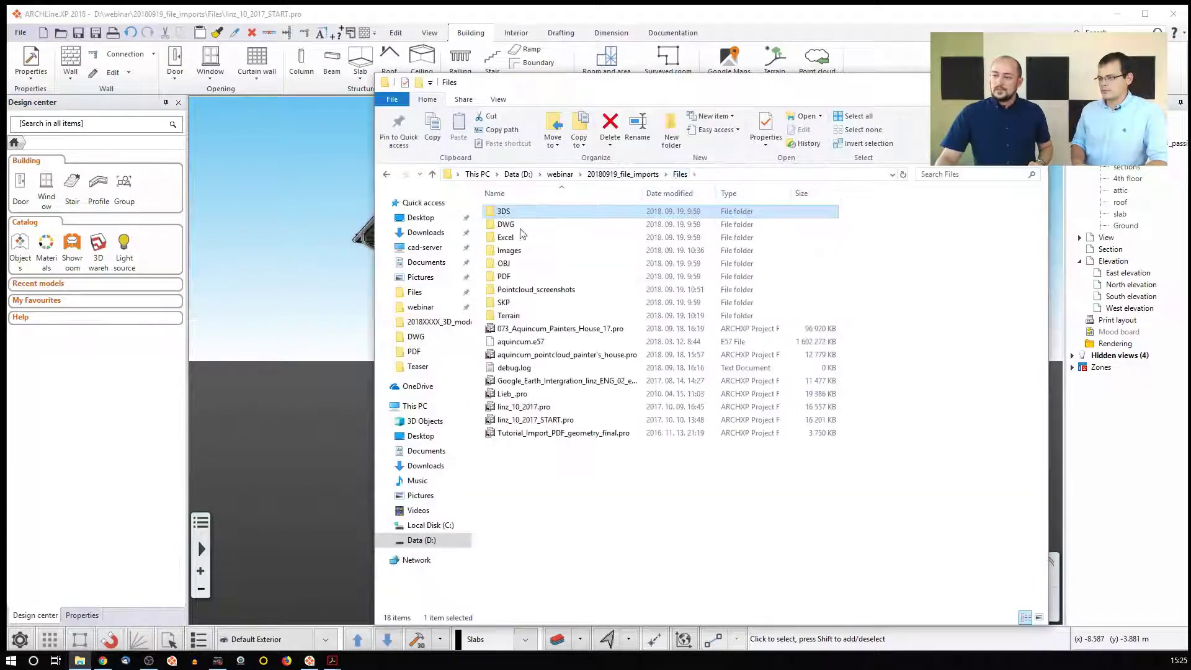
{"action": "double_click", "coordinate": [519, 269]}
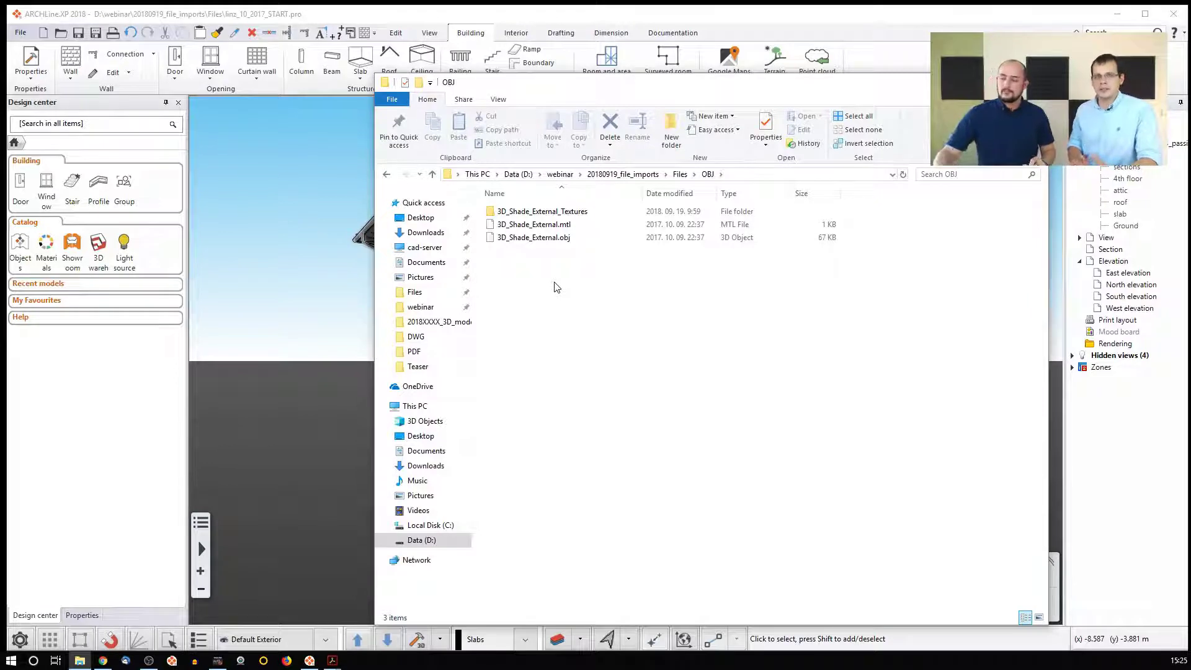
Return to the Files folder and open its SKP subfolder.
{"action": "left_click", "coordinate": [680, 174]}
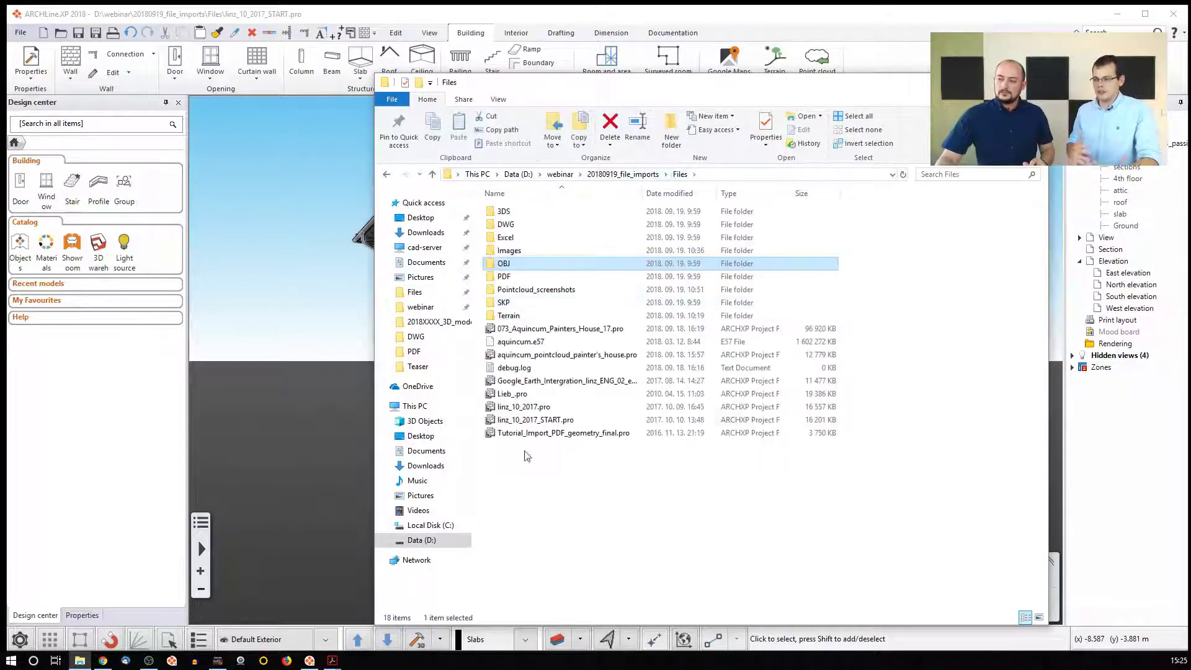
{"action": "left_click", "coordinate": [532, 479]}
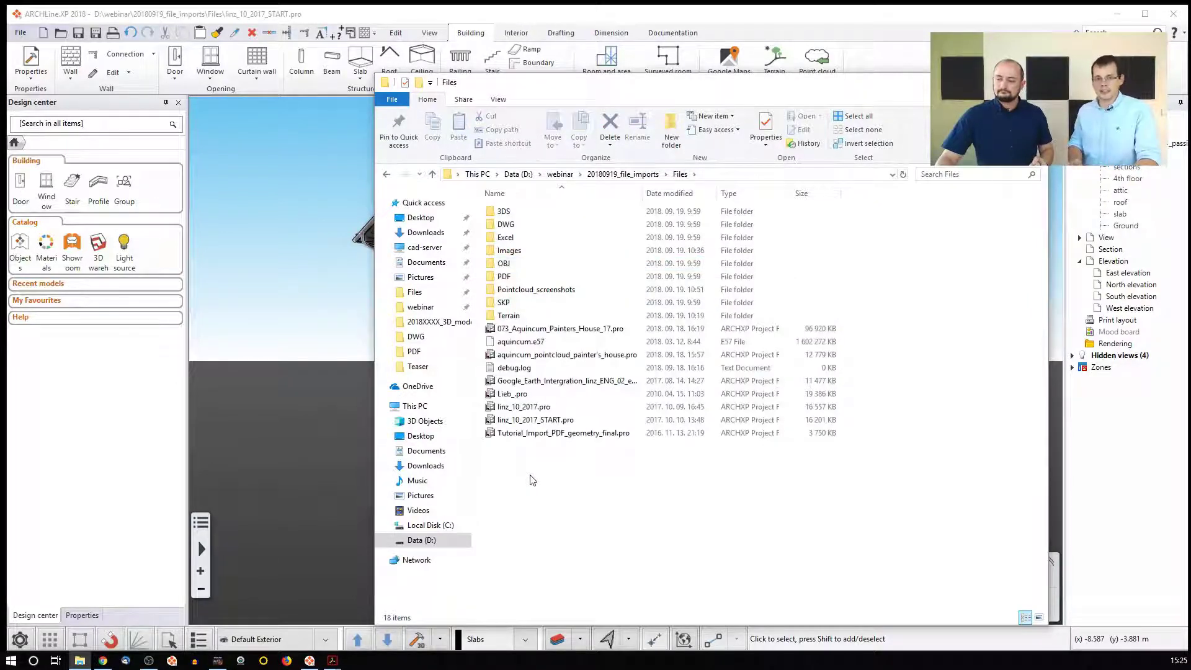
{"action": "double_click", "coordinate": [515, 303]}
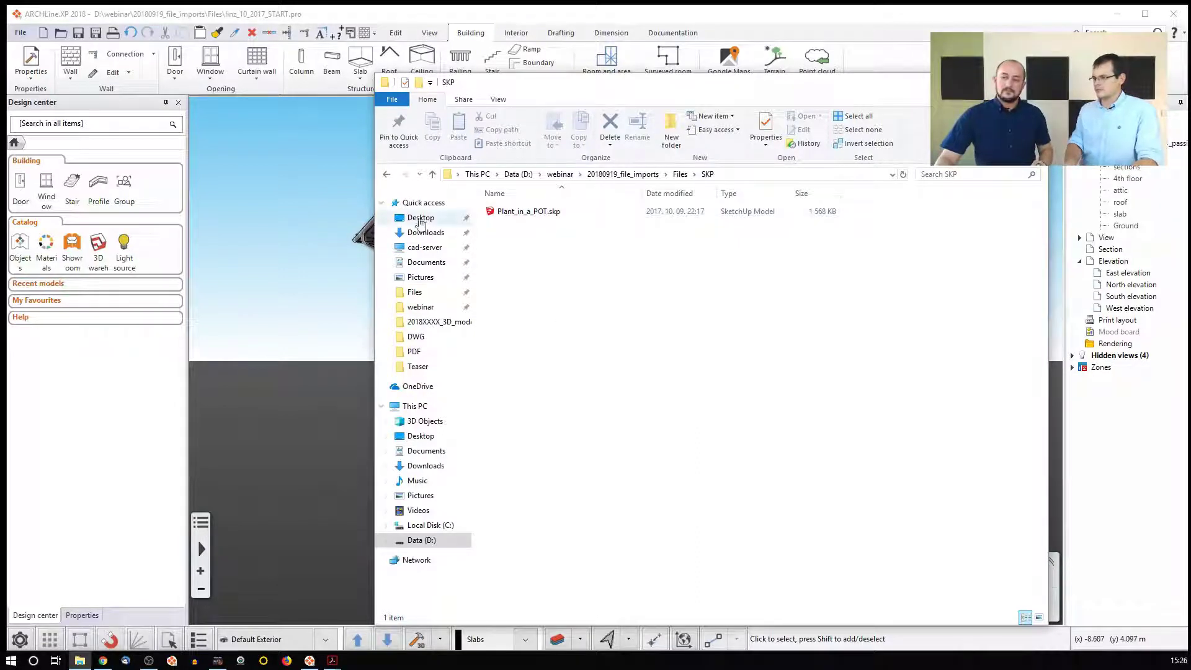
Import Plant_in_a_POT.skp from the SKP folder into the ARCHLine.XP 3D view with a scale factor of 0.01.
{"action": "left_click", "coordinate": [558, 220]}
{"action": "left_click_drag", "start_coordinate": [558, 221], "coordinate": [285, 367]}
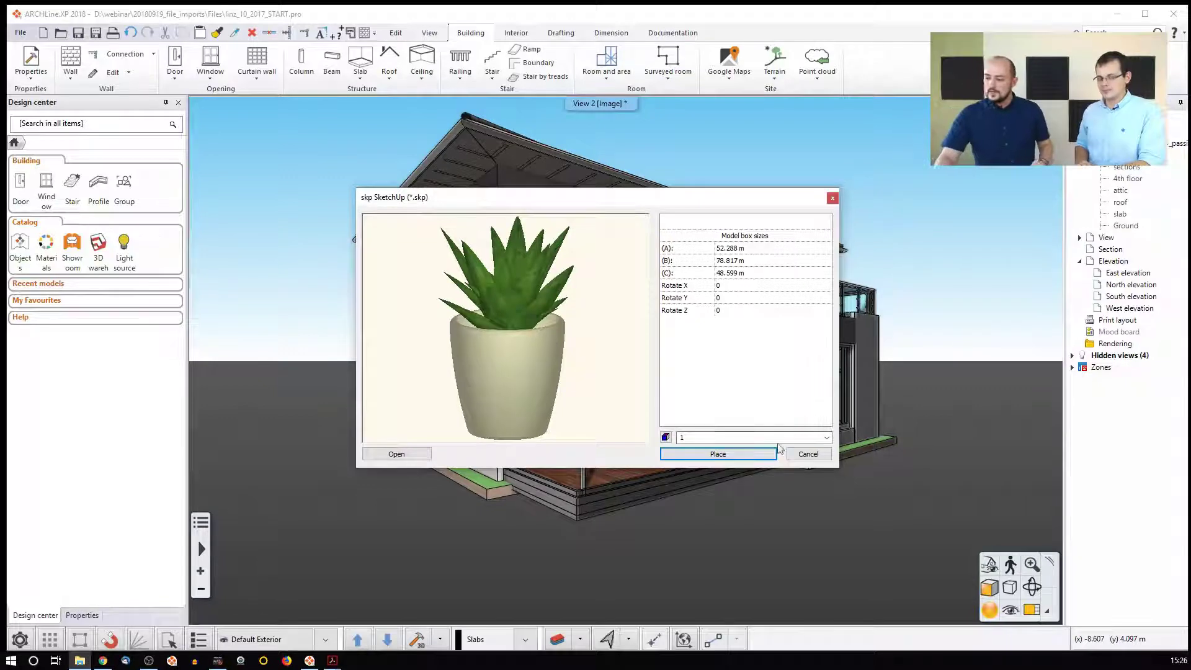
{"action": "left_click", "coordinate": [826, 438]}
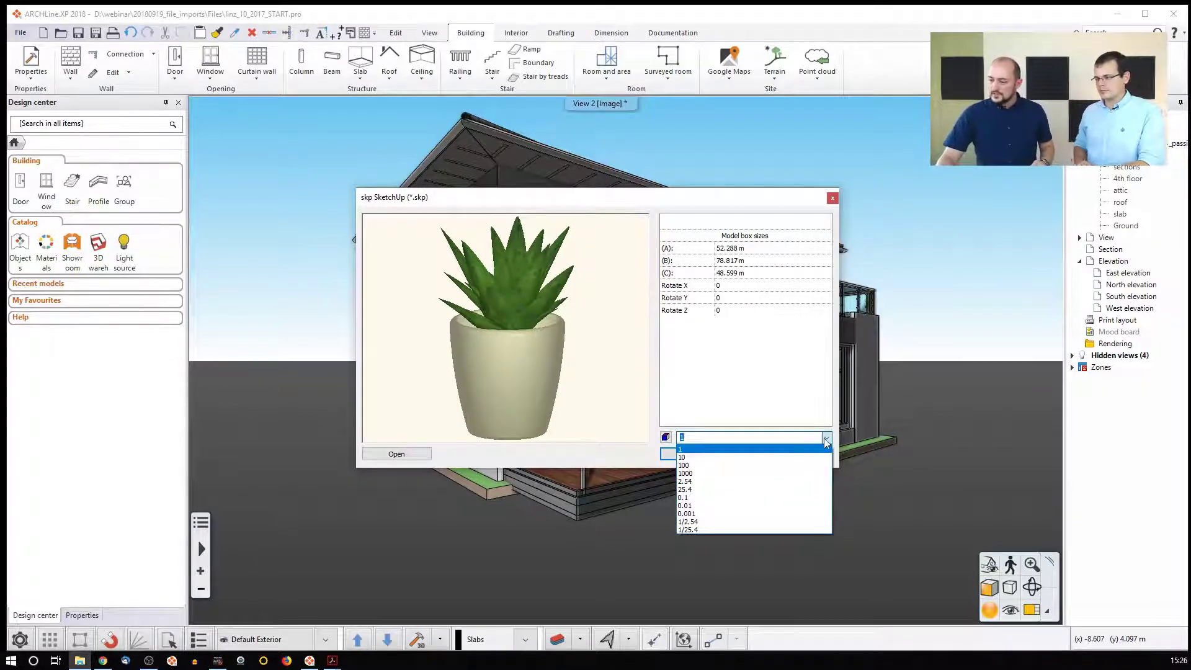
{"action": "left_click", "coordinate": [713, 505]}
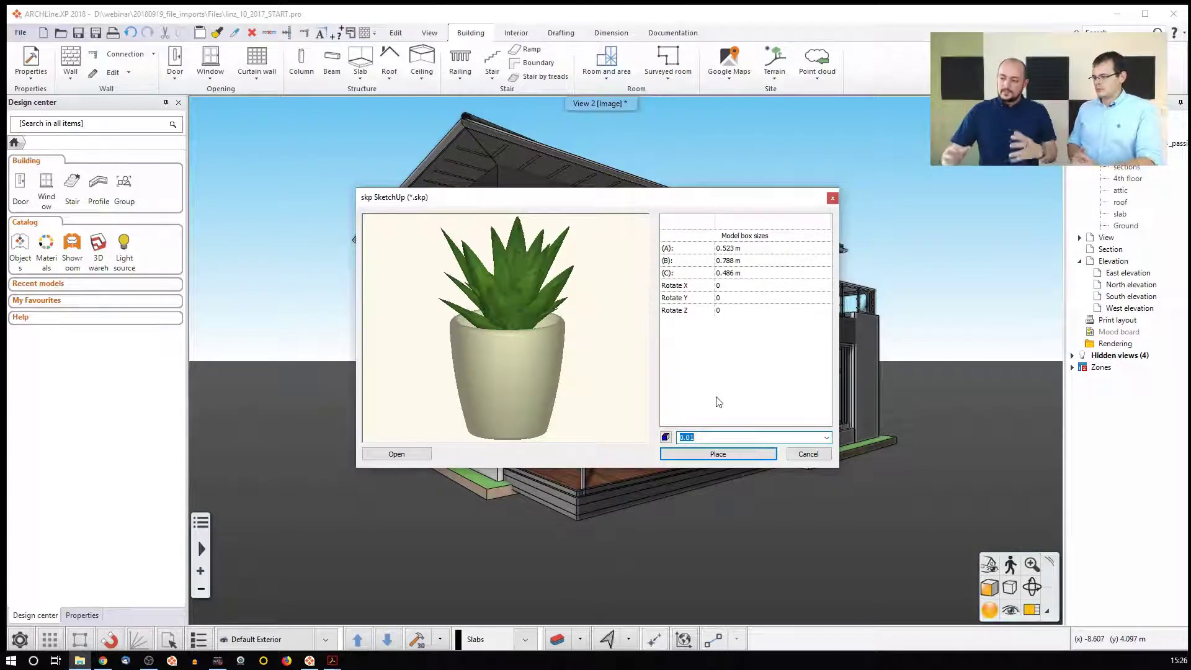
{"action": "left_click", "coordinate": [718, 454]}
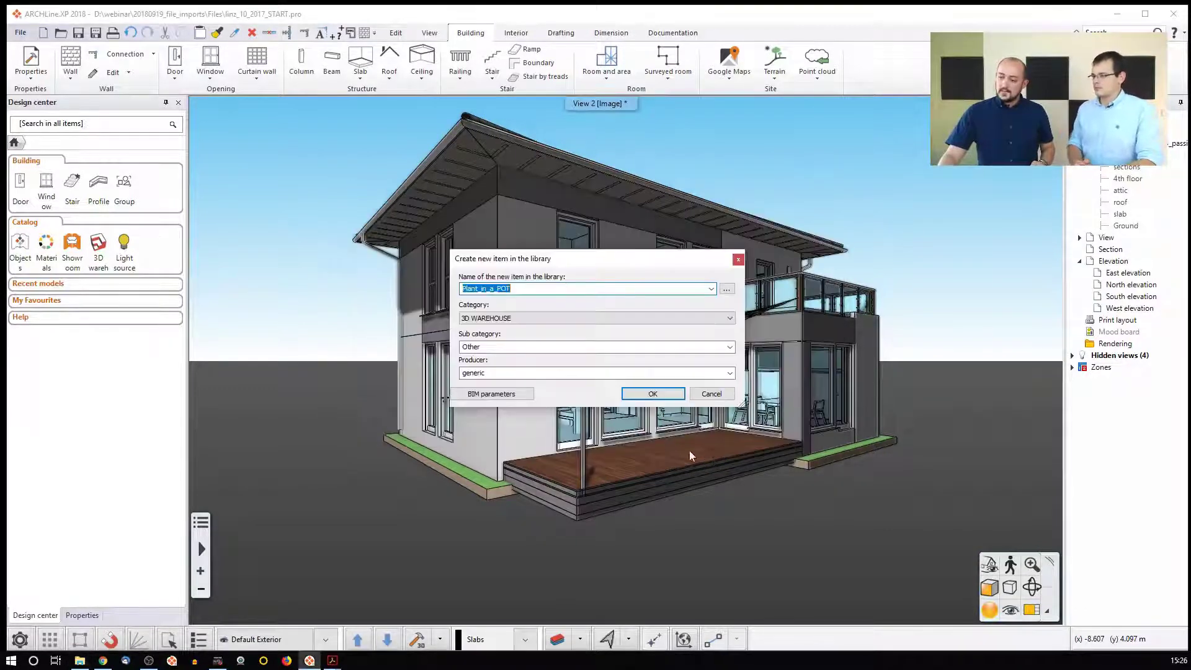
Save the new library item Plant_in_a_POT under the category MY with the sub category Plants.
{"action": "left_click", "coordinate": [556, 317]}
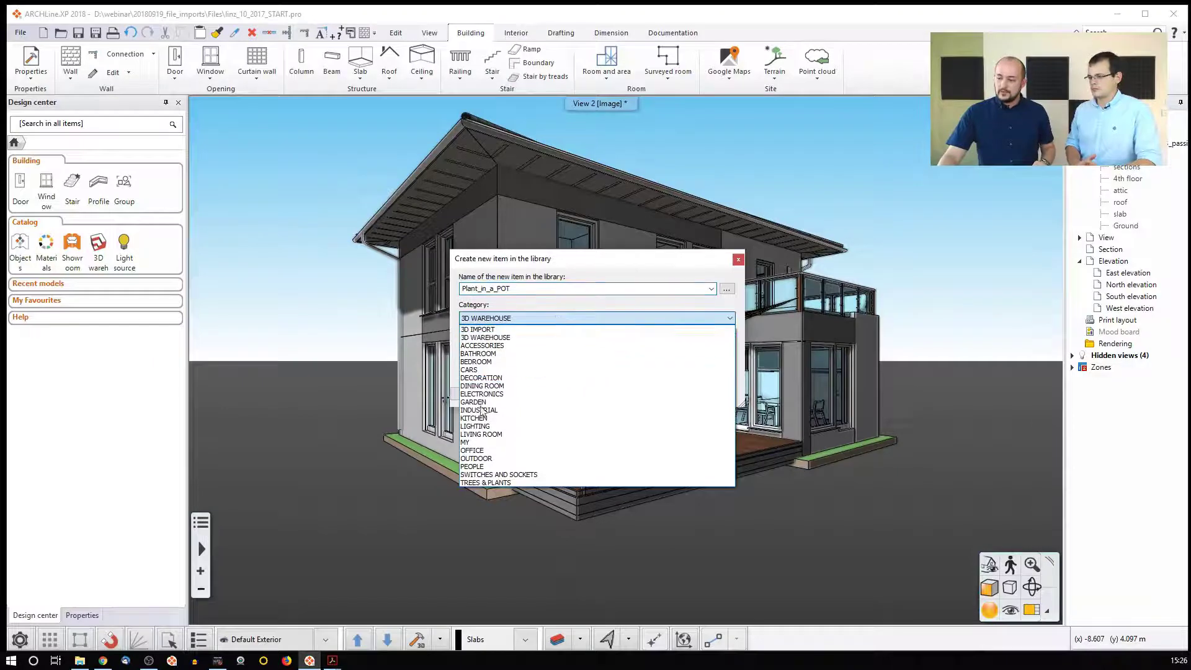
{"action": "left_click", "coordinate": [481, 443]}
{"action": "left_click", "coordinate": [506, 348]}
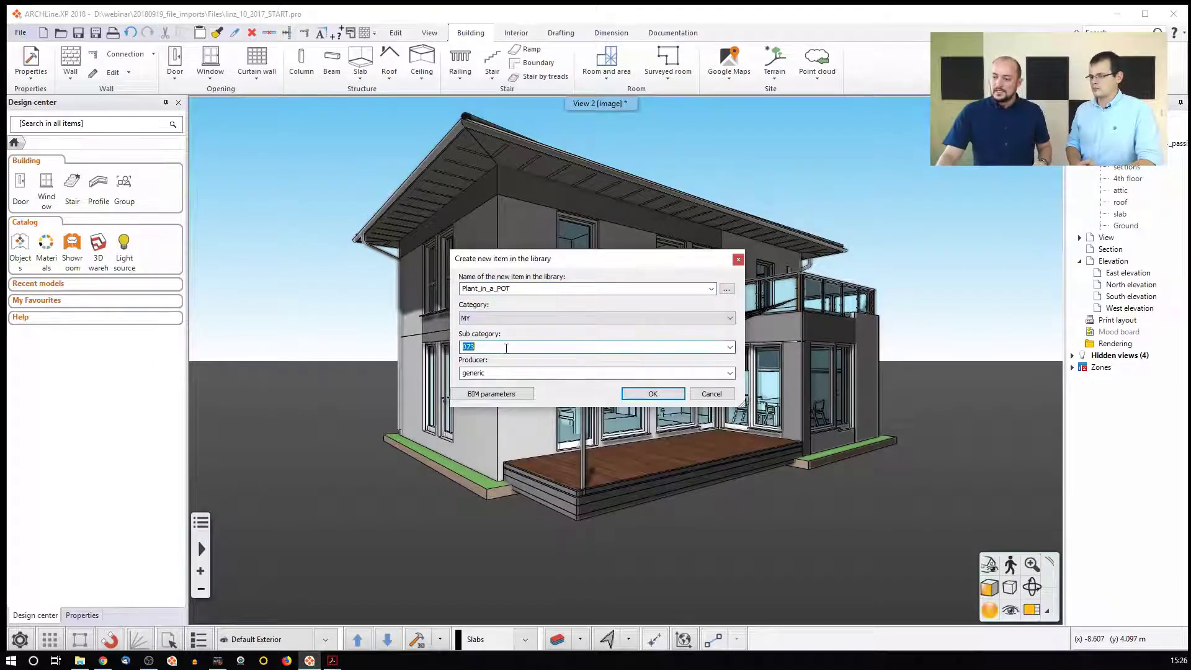
{"action": "type", "text": "Plants"}
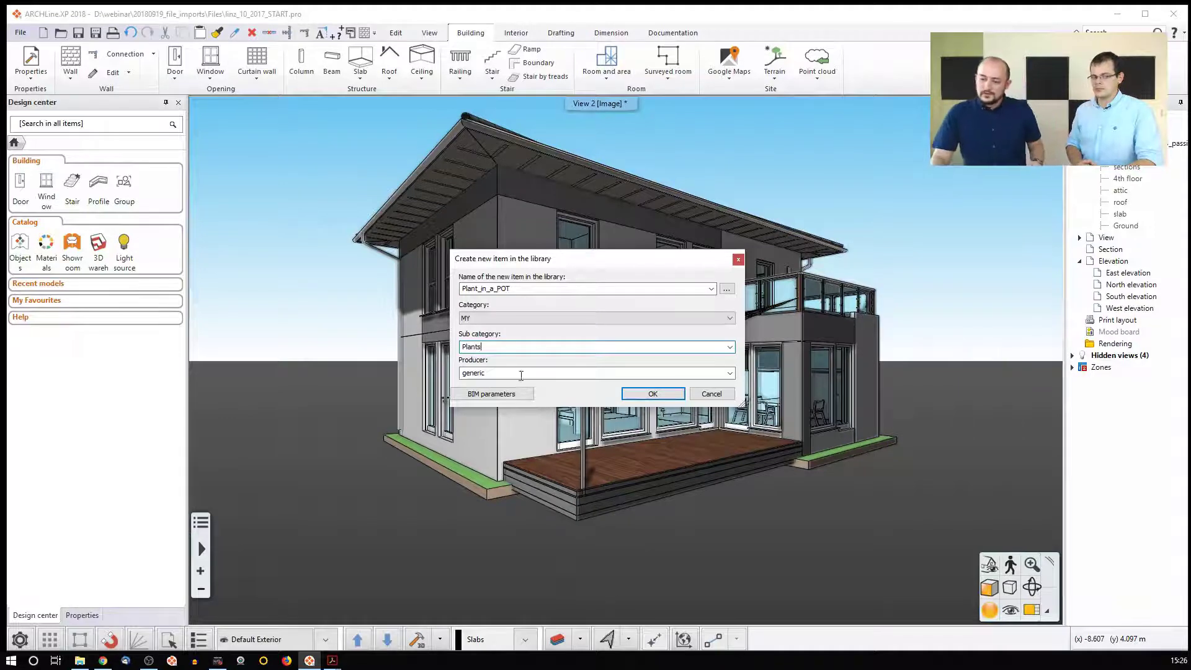
{"action": "left_click", "coordinate": [652, 394]}
Place one potted plant on the terrace deck between the house corner and the shade's post, set its direction, and end placement.
{"action": "left_click", "coordinate": [588, 371]}
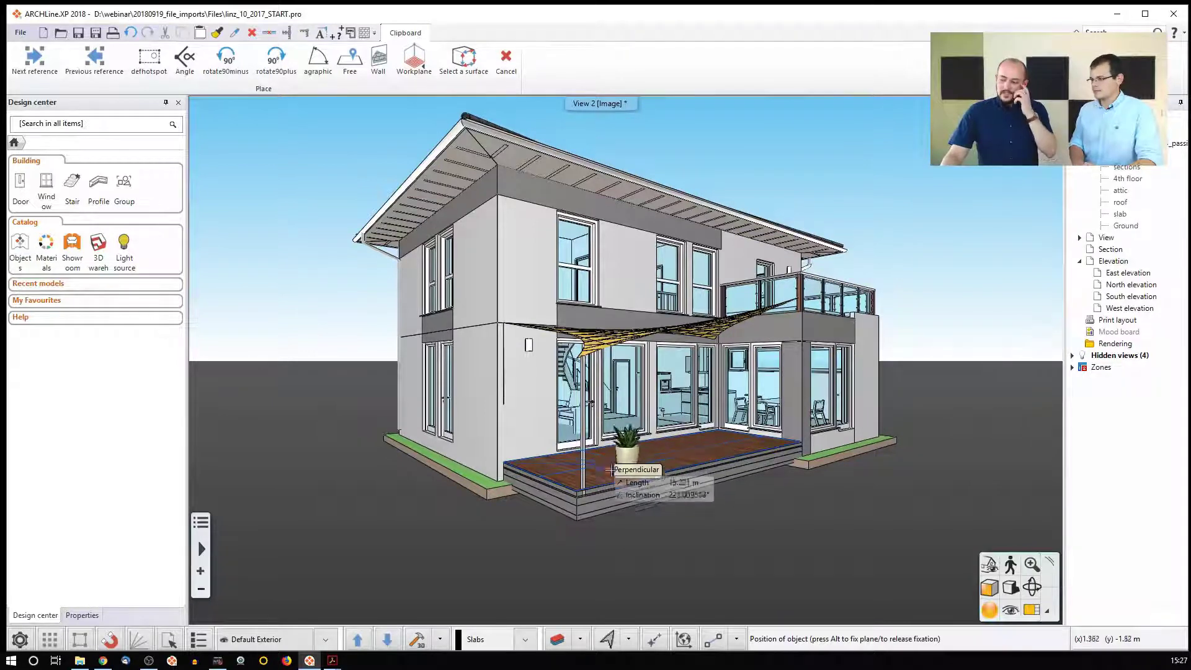
{"action": "left_click", "coordinate": [544, 462]}
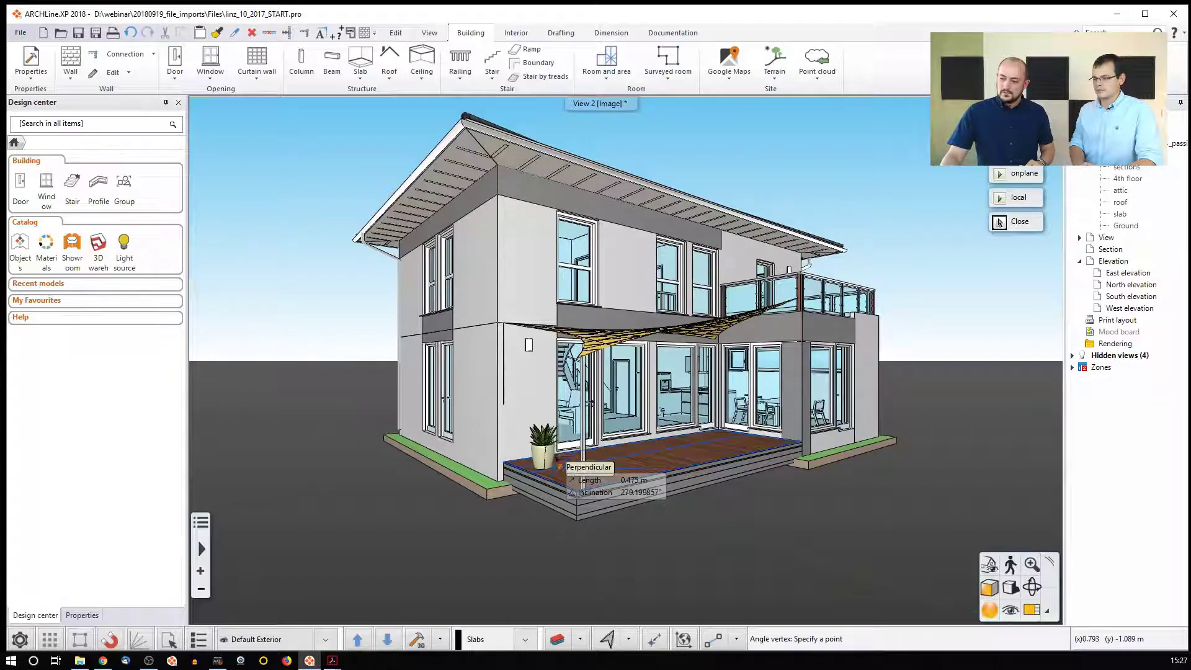
{"action": "left_click", "coordinate": [560, 463]}
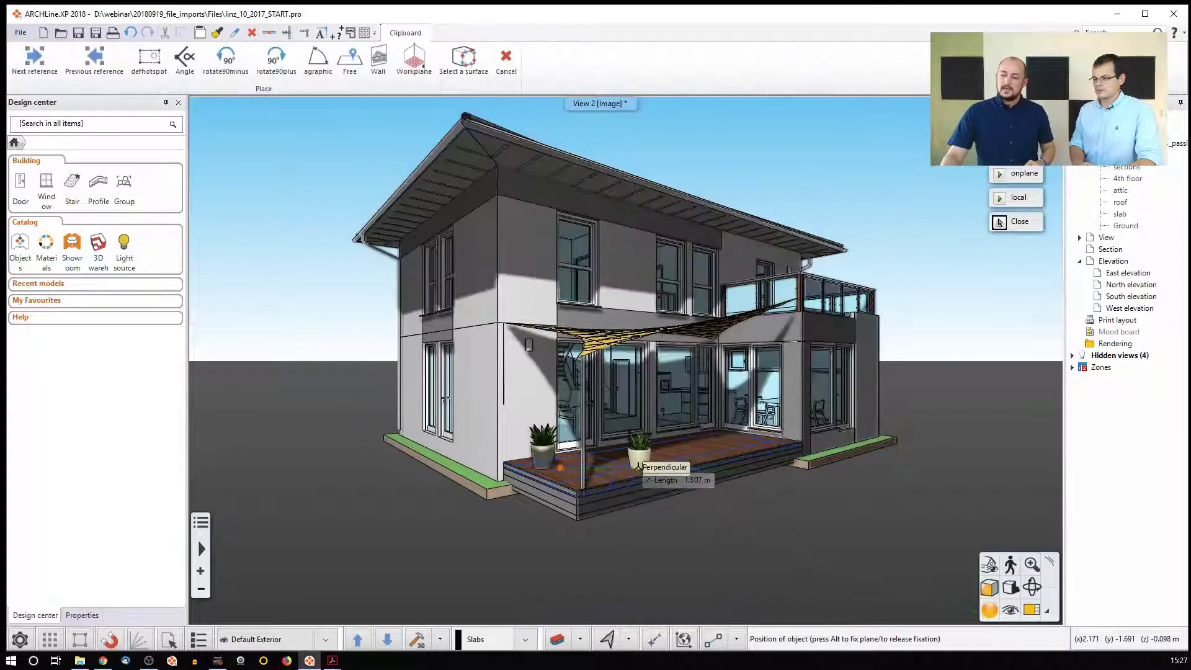
{"action": "key", "text": "Escape"}
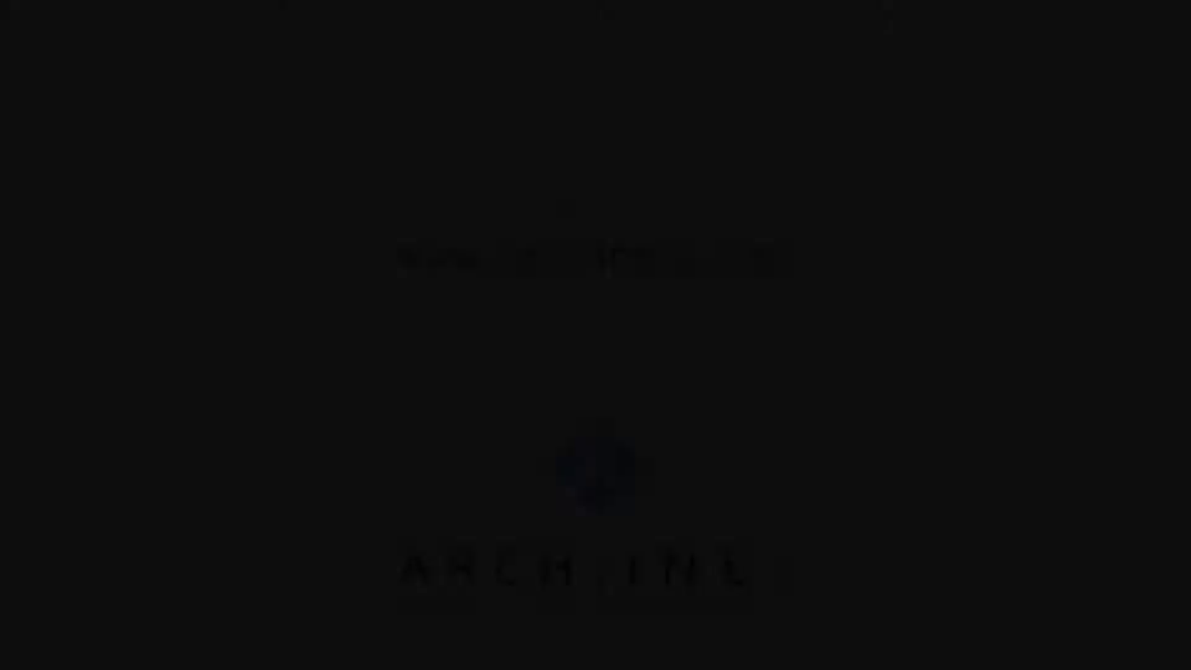